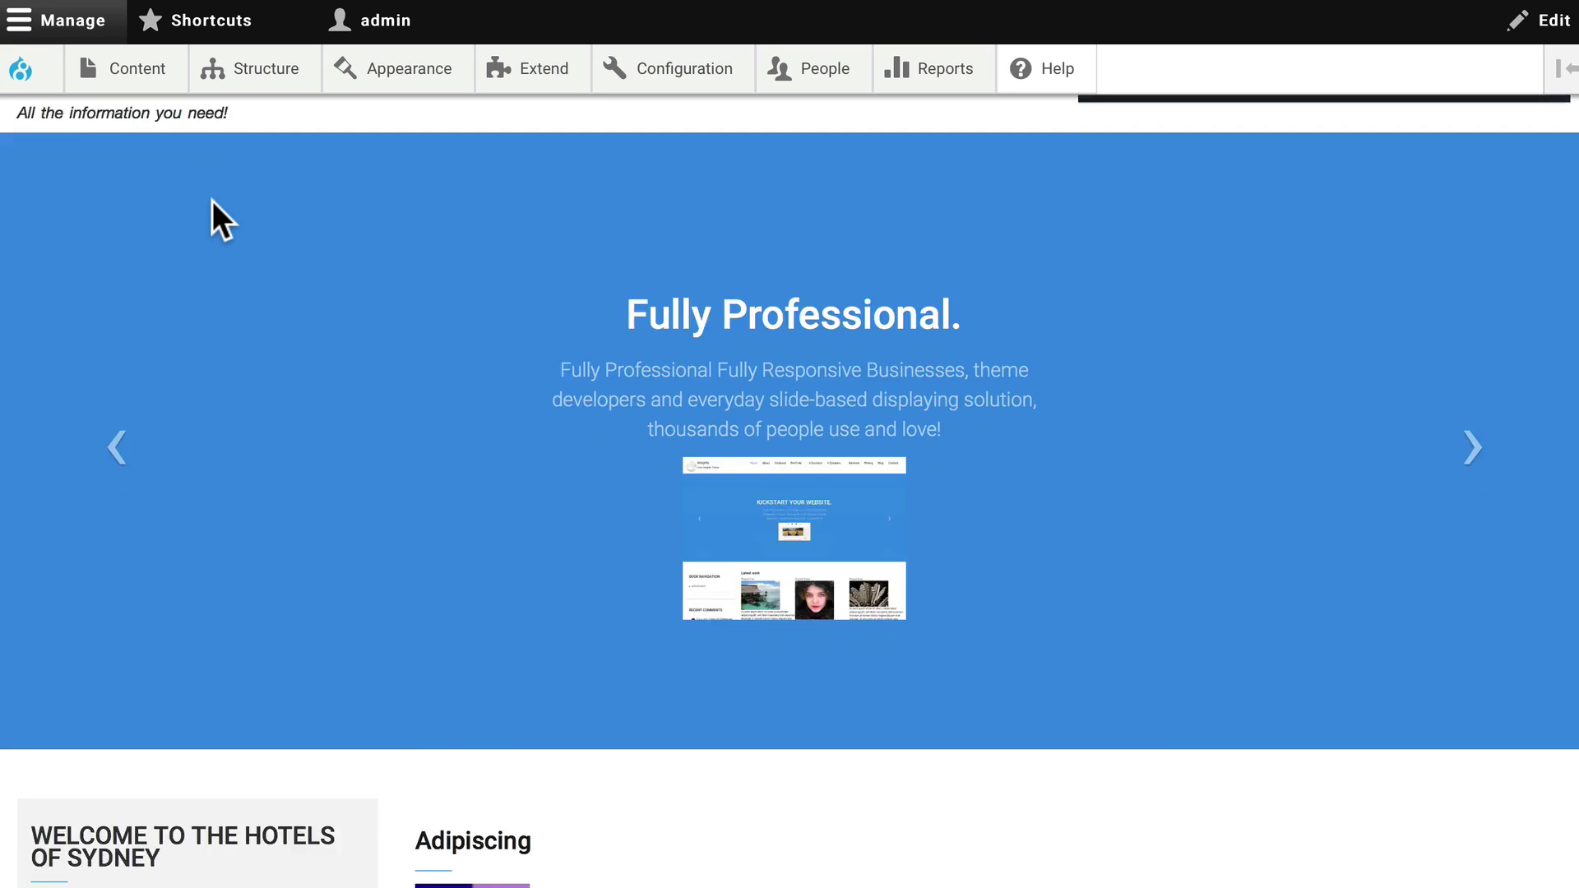
{"action": "scroll", "coordinate": [212, 201], "scroll_direction": "down", "scroll_amount": 10}
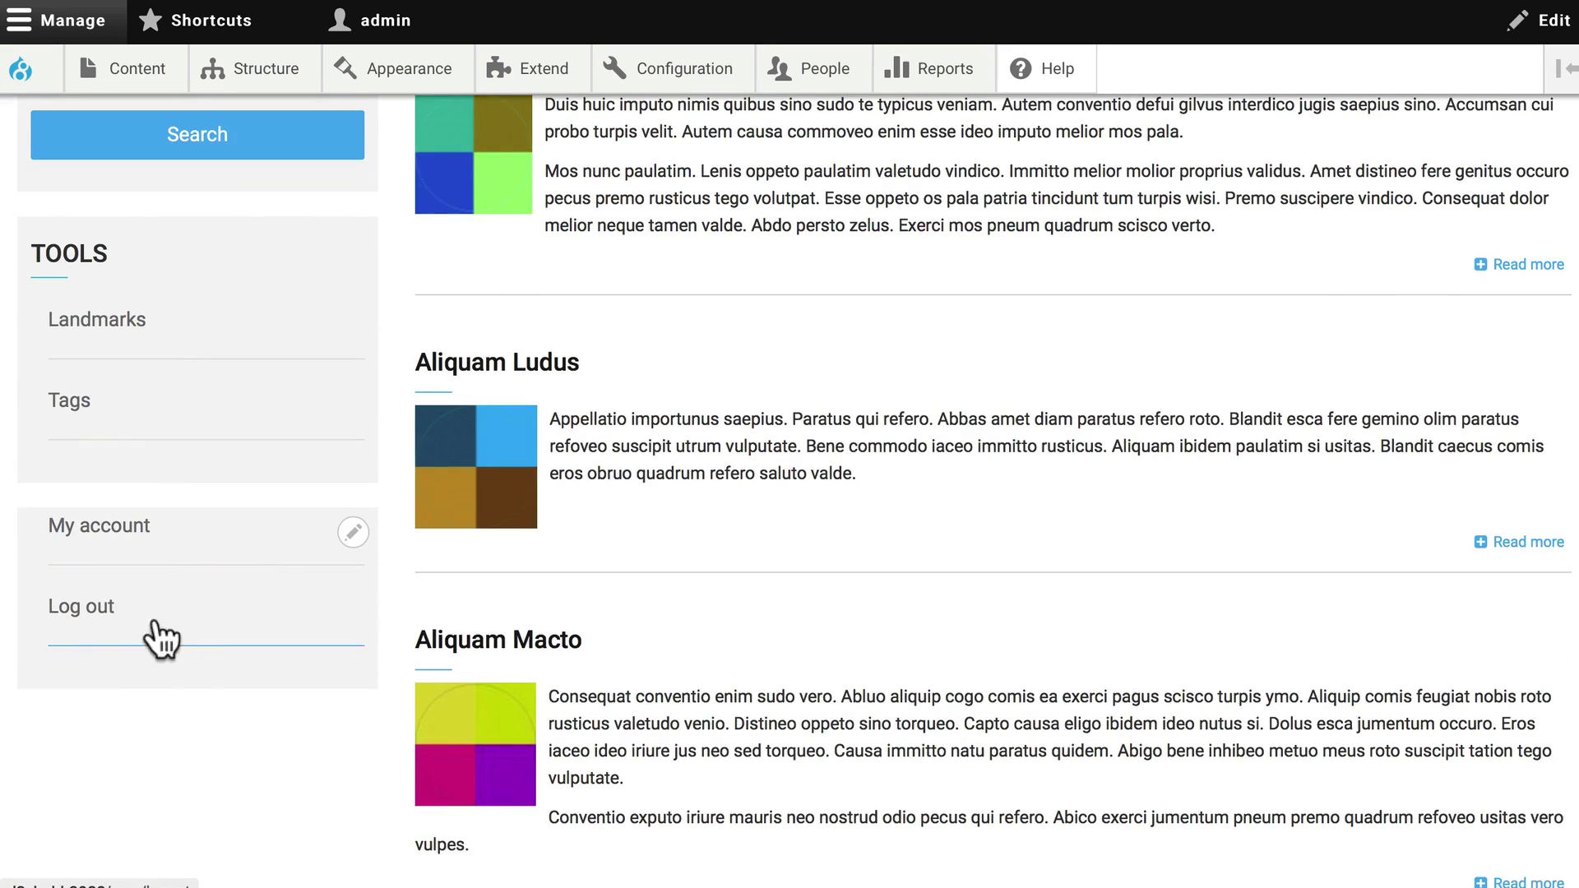
{"action": "scroll", "coordinate": [127, 632], "scroll_direction": "up", "scroll_amount": 5}
{"action": "scroll", "coordinate": [128, 633], "scroll_direction": "up", "scroll_amount": 4}
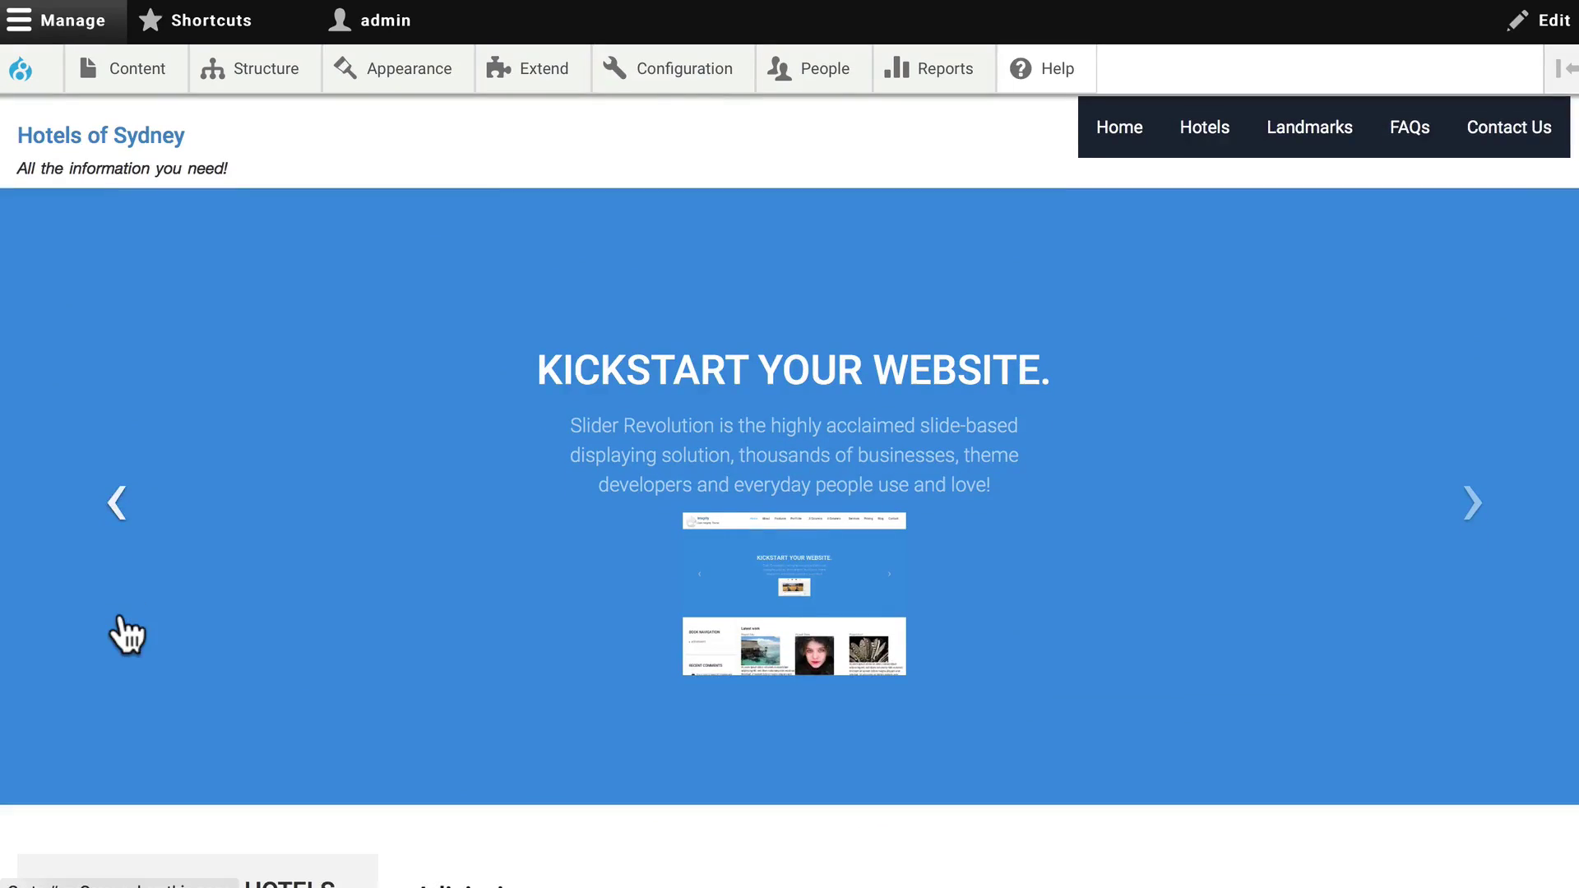
{"action": "left_click", "coordinate": [812, 58]}
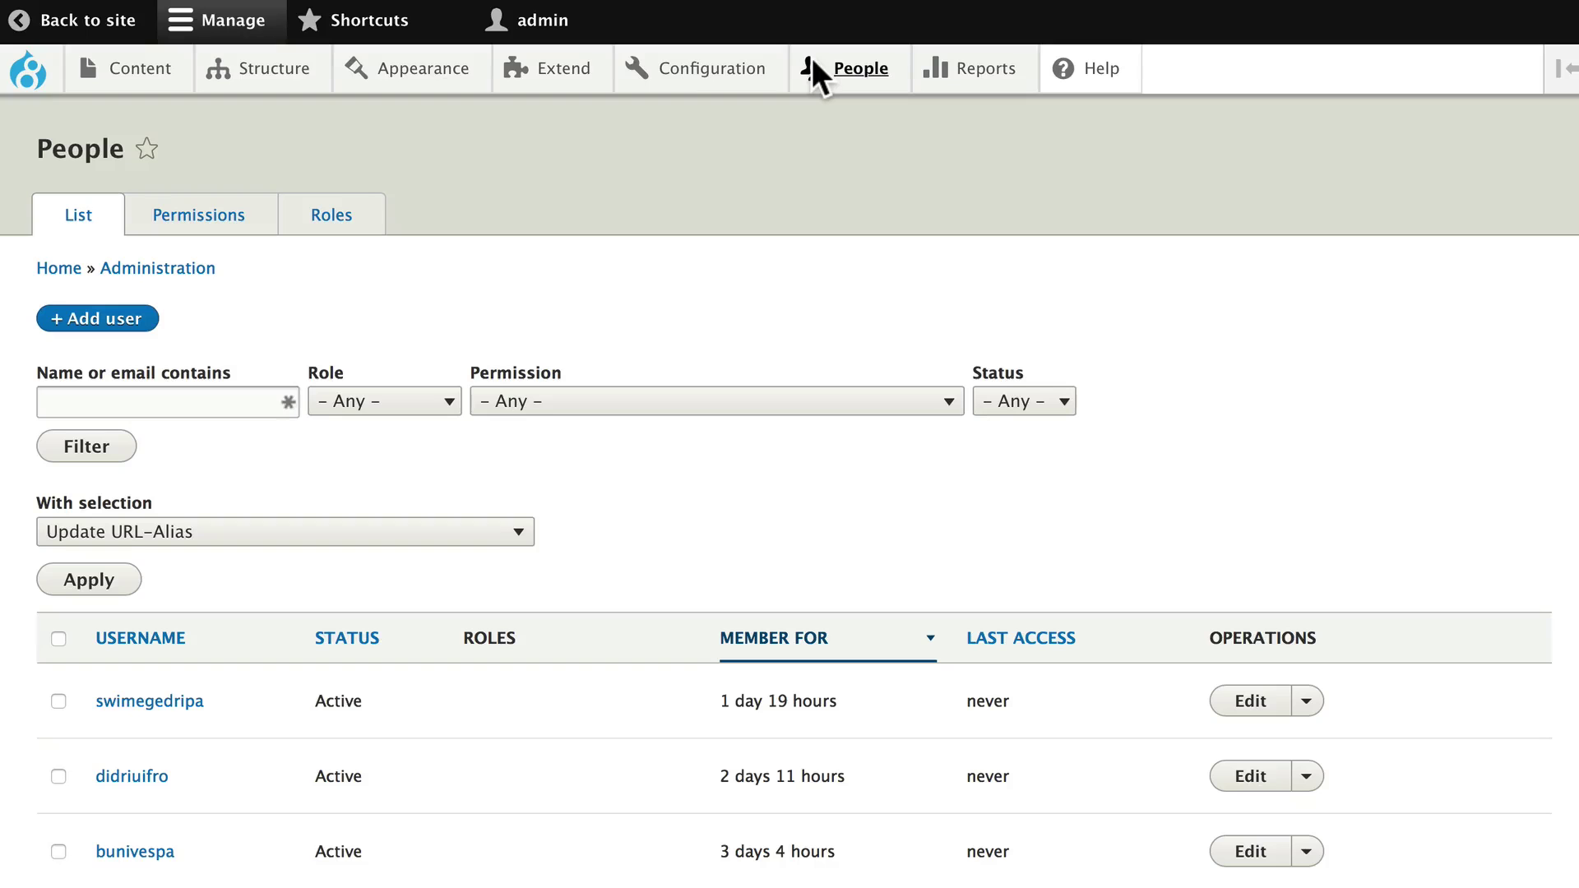
{"action": "scroll", "coordinate": [571, 426], "scroll_direction": "down", "scroll_amount": 4}
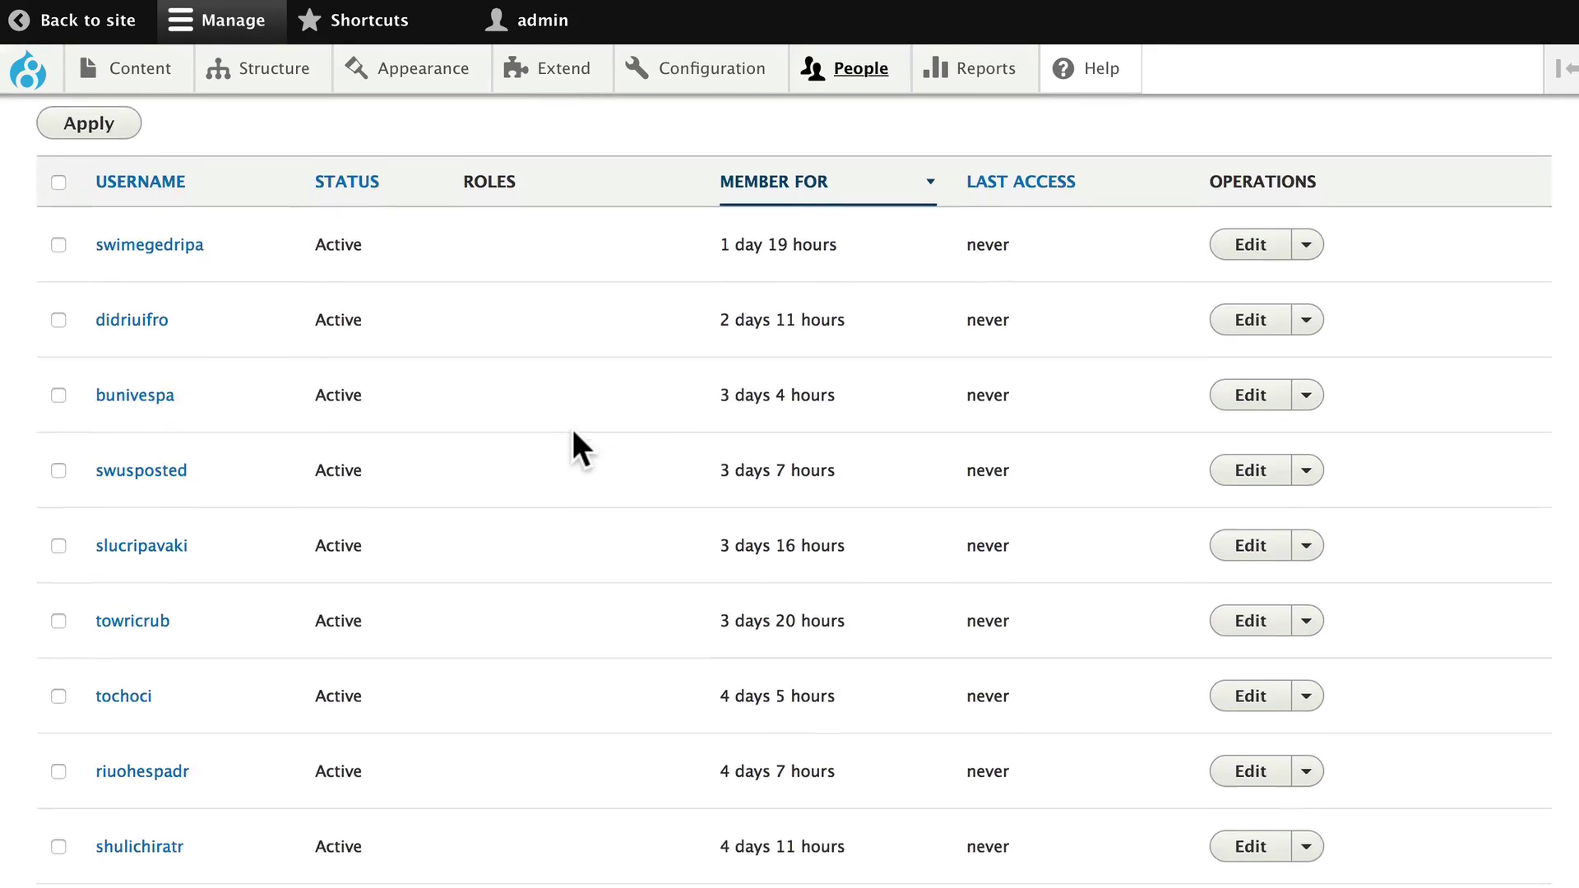
{"action": "scroll", "coordinate": [572, 429], "scroll_direction": "down", "scroll_amount": 3}
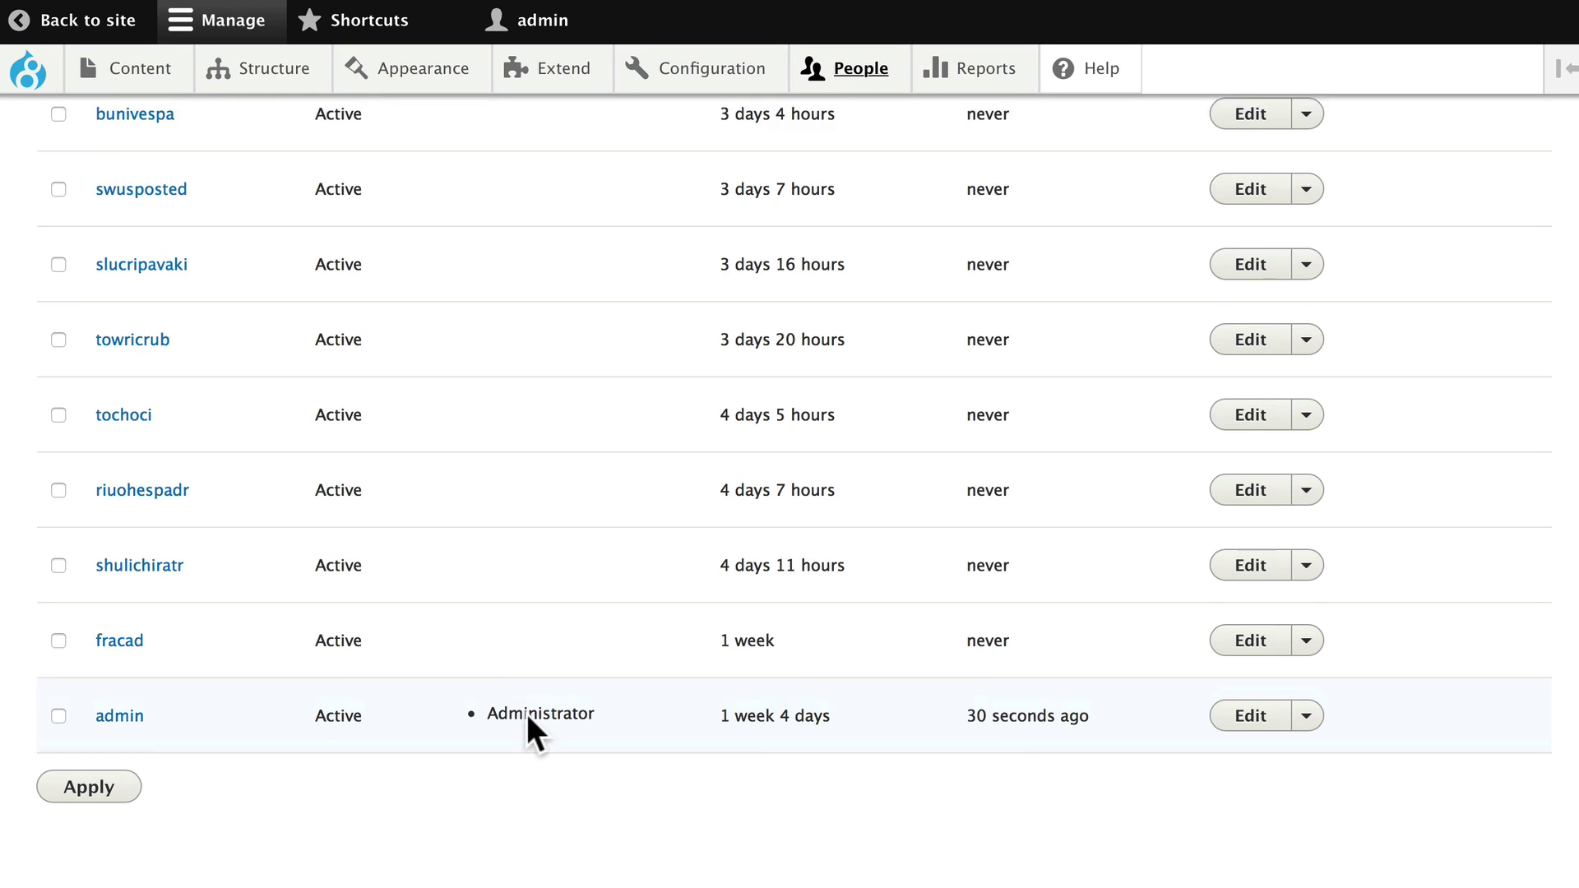
{"action": "scroll", "coordinate": [527, 715], "scroll_direction": "up", "scroll_amount": 5}
{"action": "scroll", "coordinate": [529, 717], "scroll_direction": "down", "scroll_amount": 1}
{"action": "scroll", "coordinate": [528, 717], "scroll_direction": "down", "scroll_amount": 1}
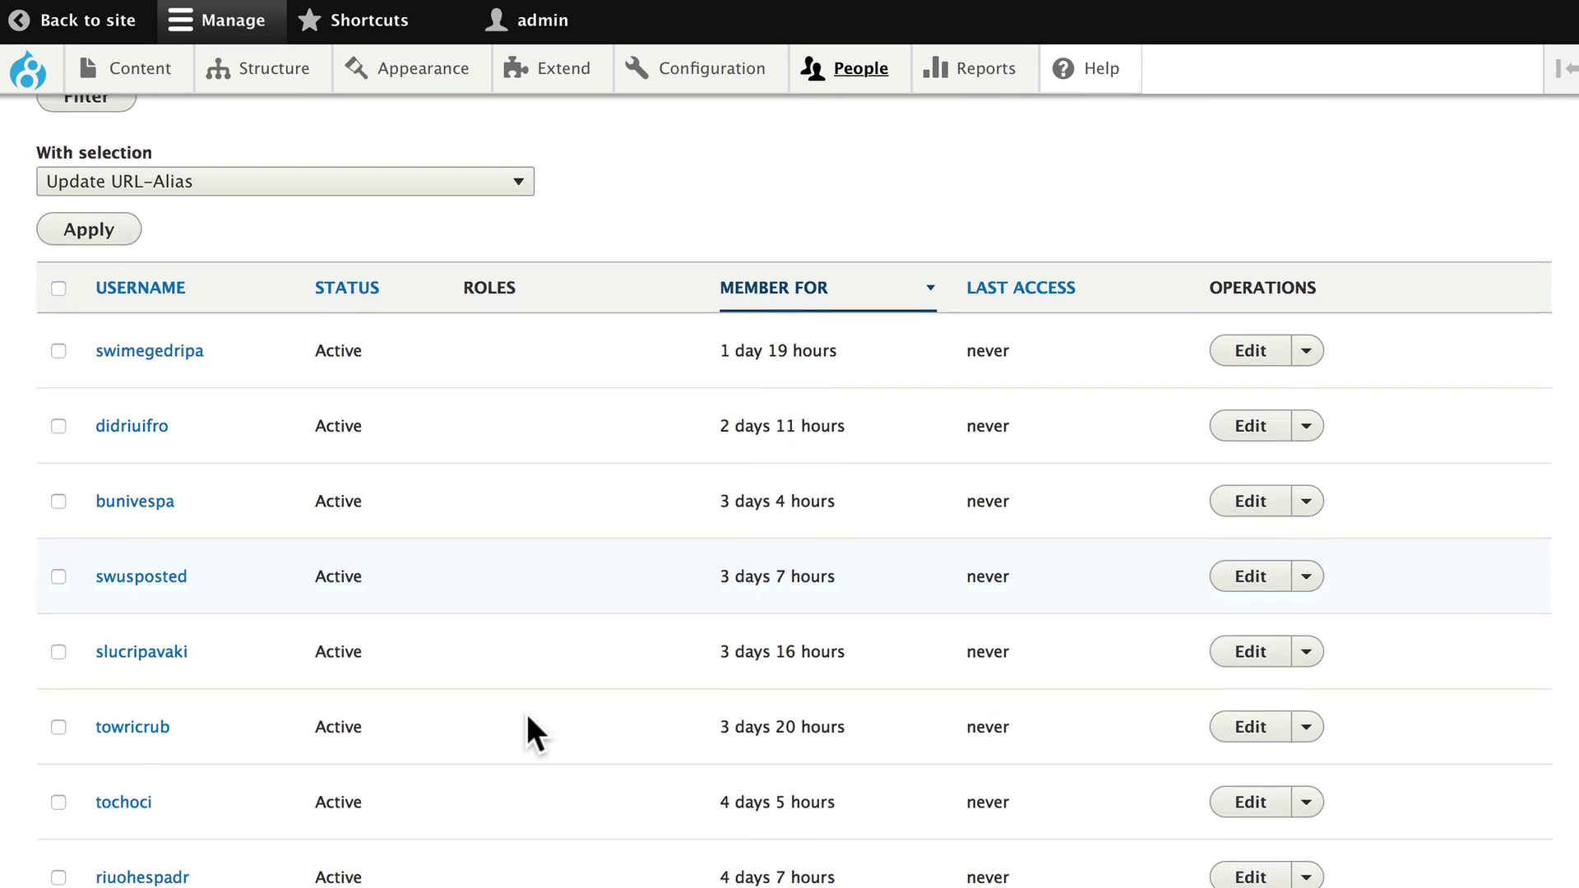
{"action": "scroll", "coordinate": [529, 716], "scroll_direction": "down", "scroll_amount": 1}
{"action": "scroll", "coordinate": [528, 717], "scroll_direction": "down", "scroll_amount": 2}
{"action": "scroll", "coordinate": [527, 715], "scroll_direction": "down", "scroll_amount": 1}
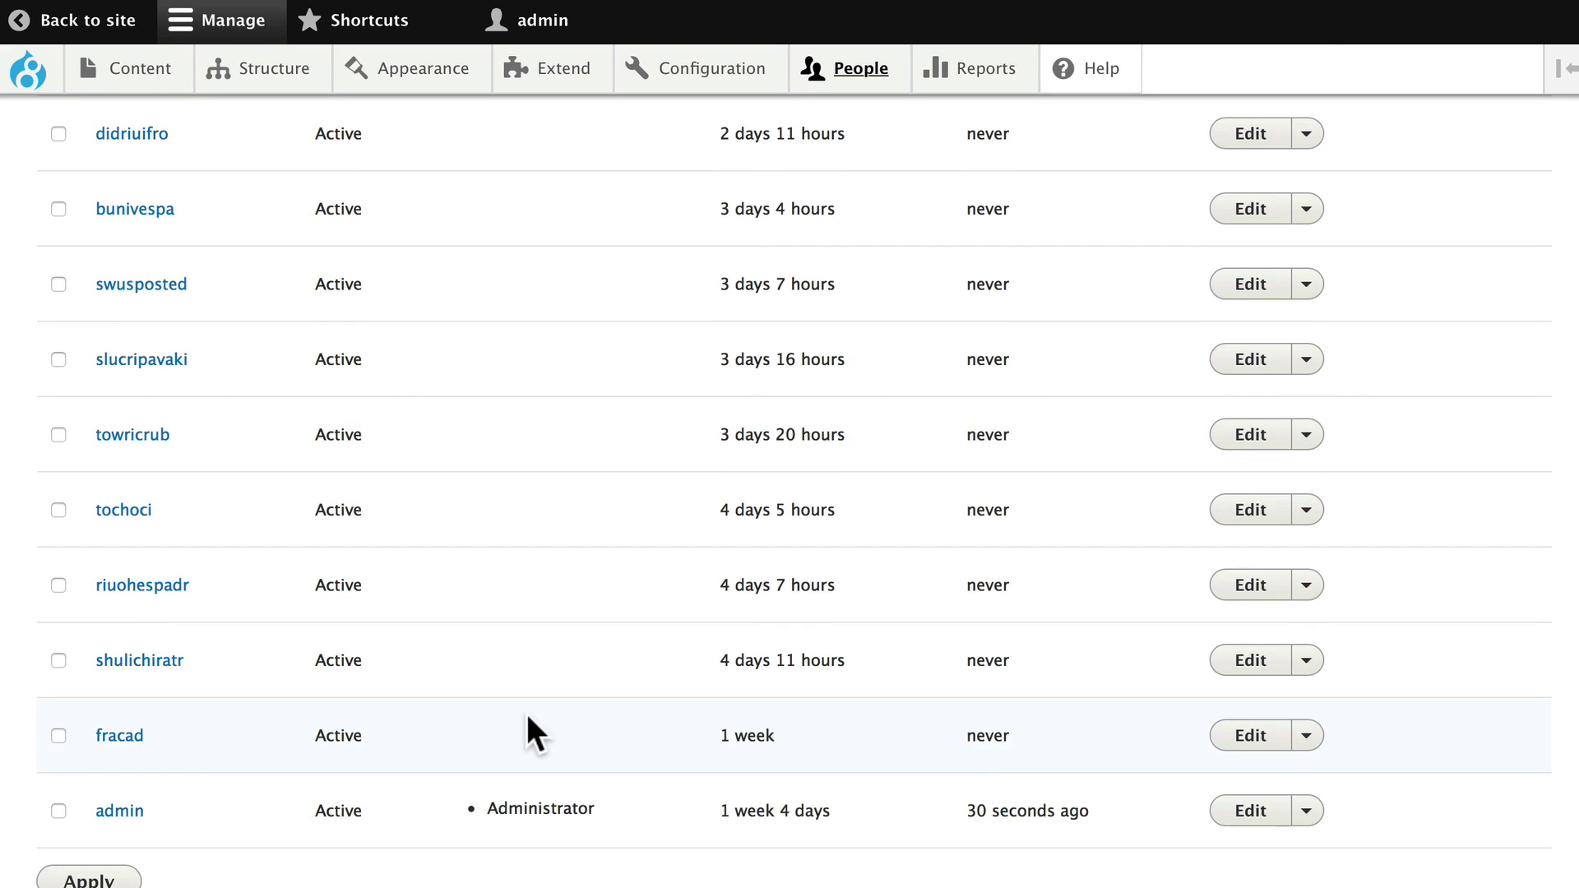
{"action": "scroll", "coordinate": [526, 713], "scroll_direction": "up", "scroll_amount": 2}
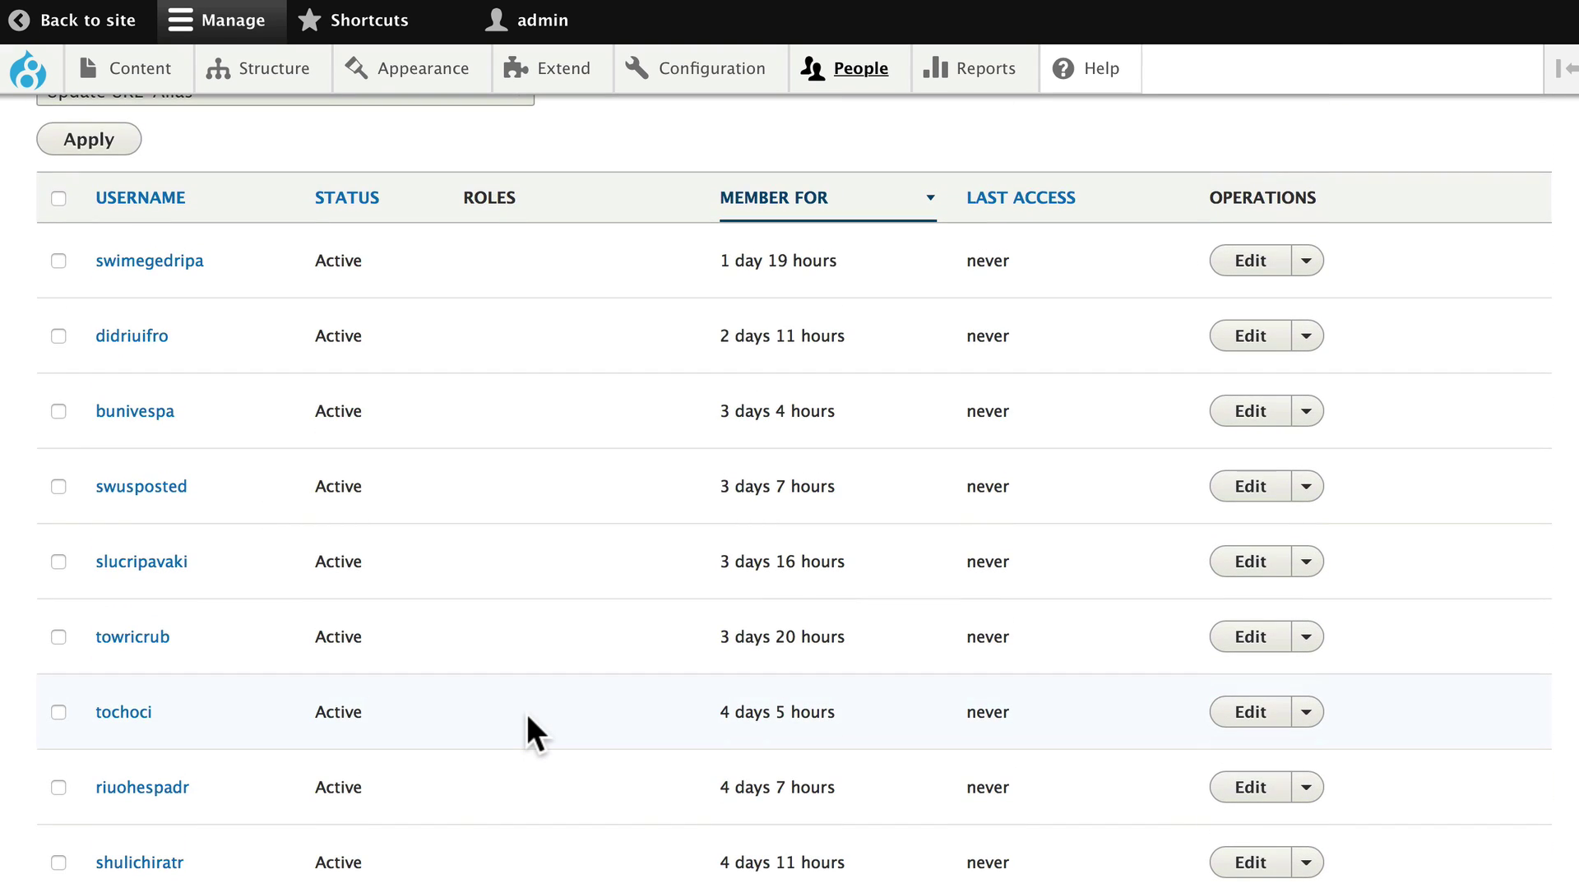
{"action": "scroll", "coordinate": [526, 712], "scroll_direction": "up", "scroll_amount": 4}
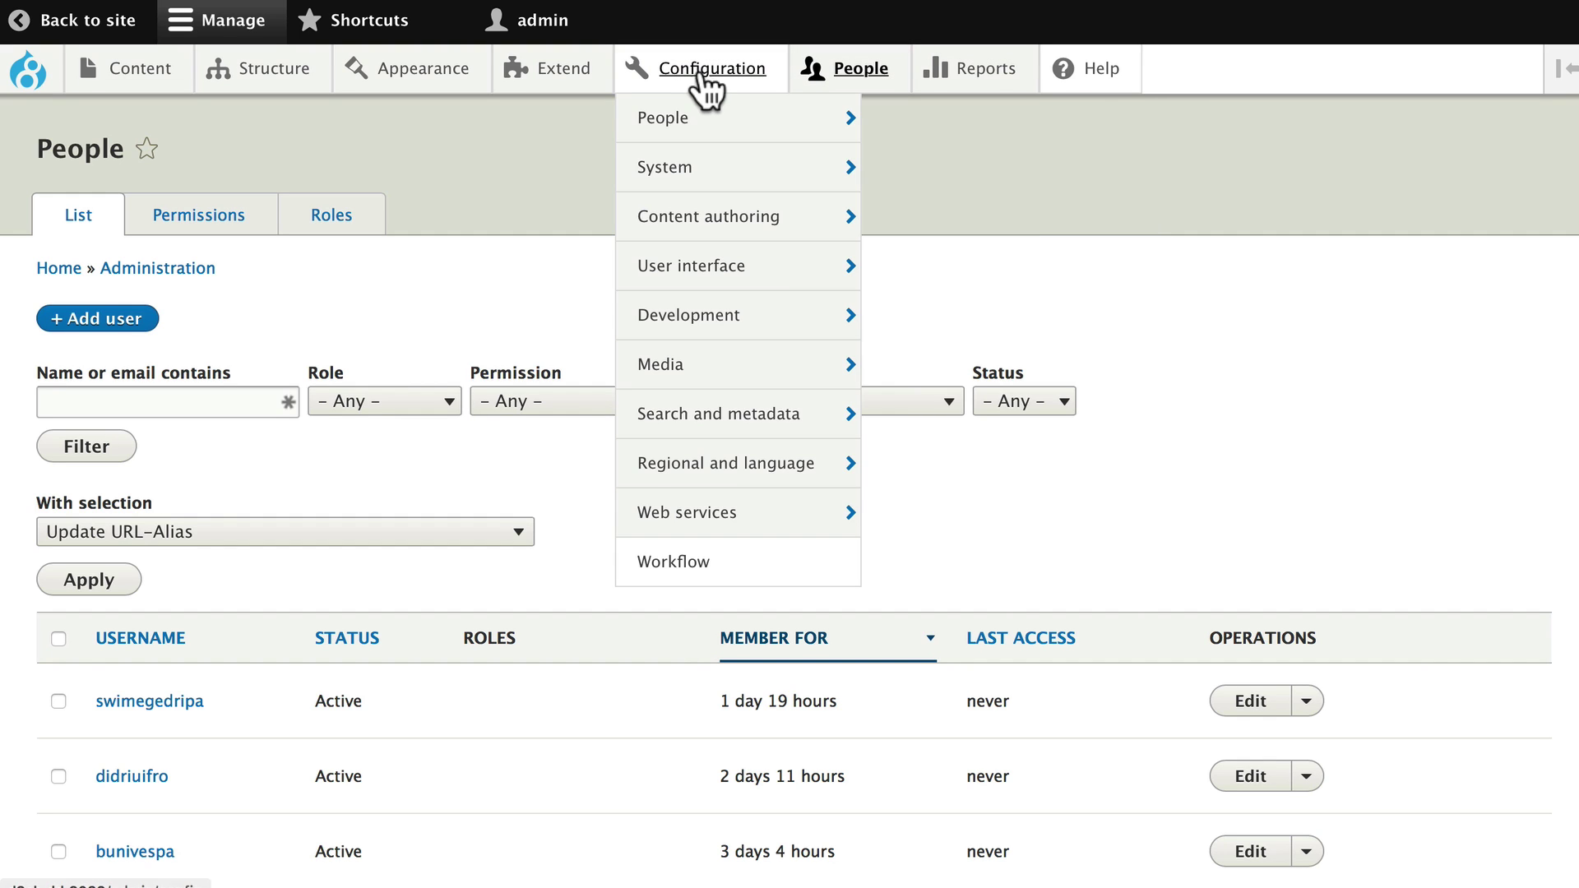
- Go to Configuration > People > Account settings for user accounts
{"action": "left_click", "coordinate": [666, 115]}
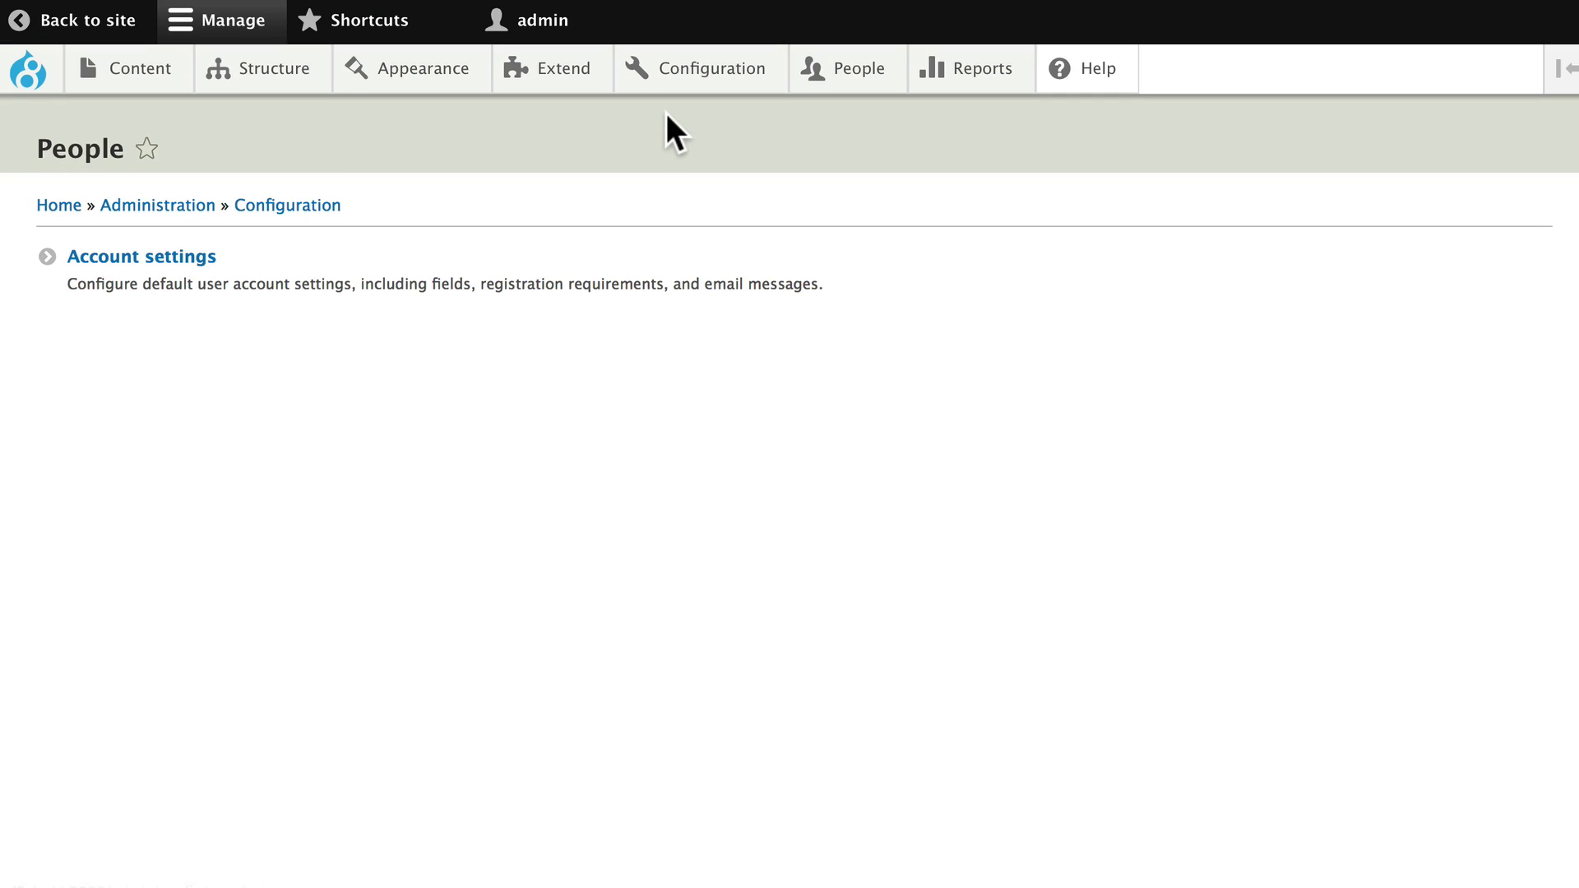
{"action": "left_click", "coordinate": [103, 254]}
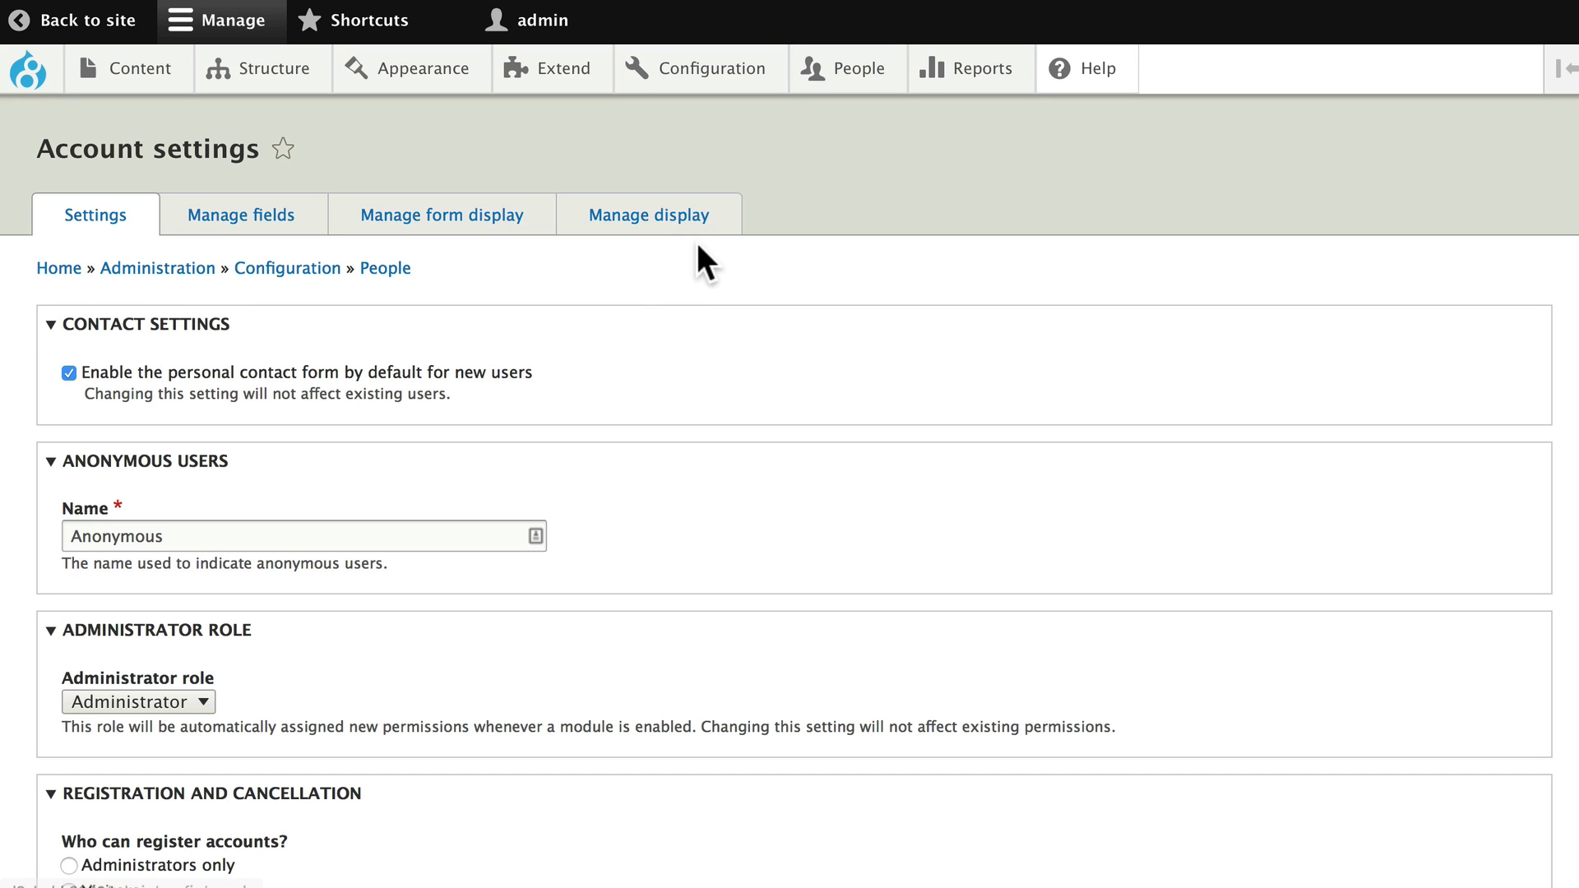
- View Manage display for user profiles and expand its Custom display settings
{"action": "left_click", "coordinate": [663, 224]}
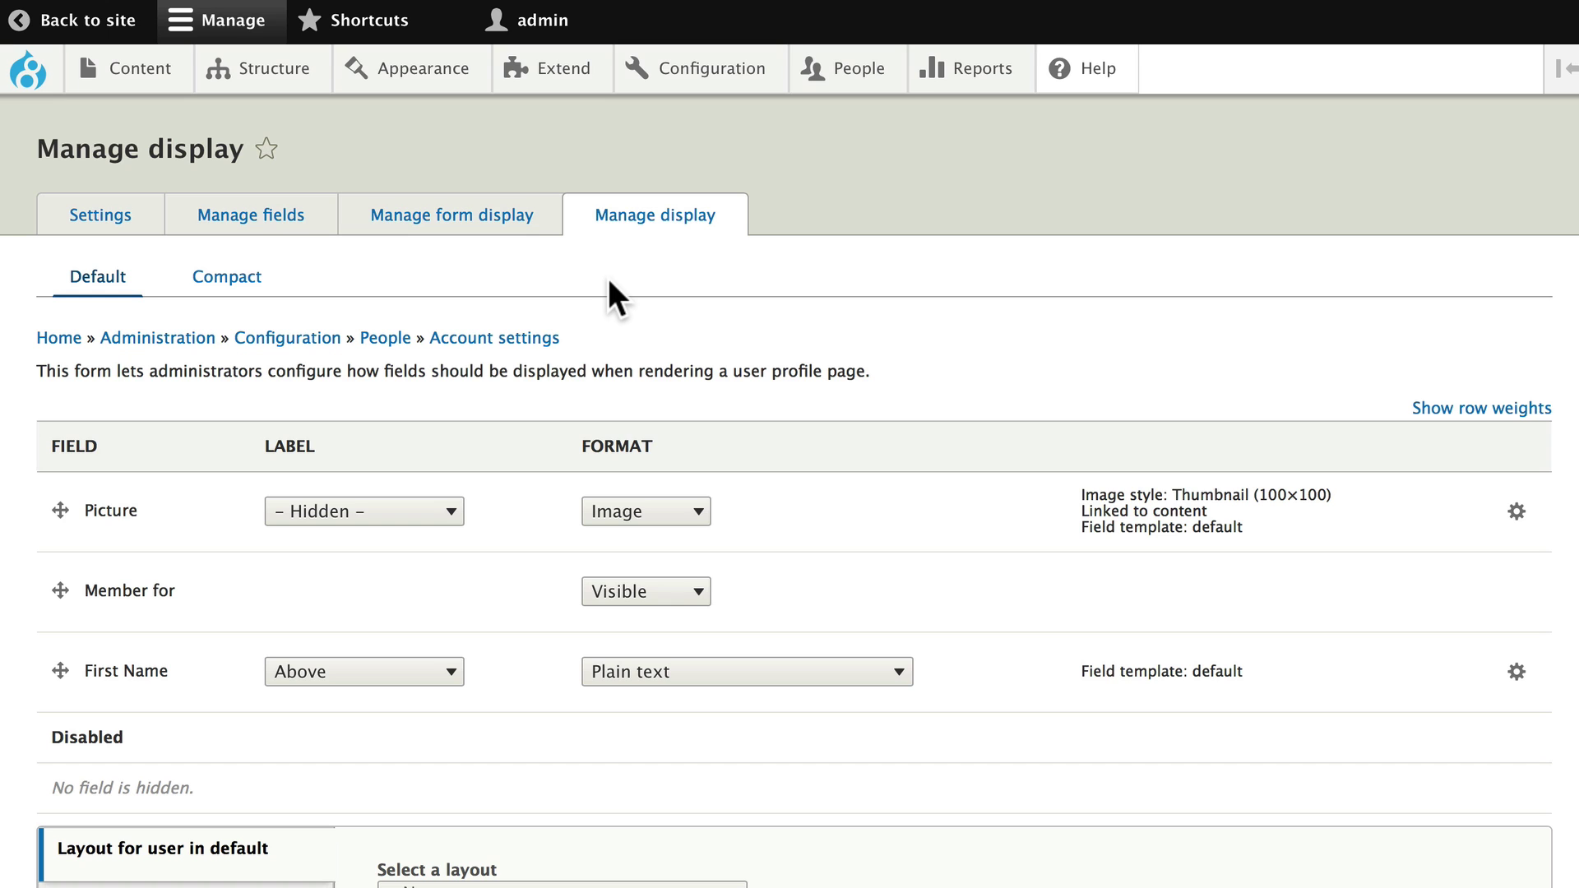
{"action": "scroll", "coordinate": [607, 278], "scroll_direction": "down", "scroll_amount": 3}
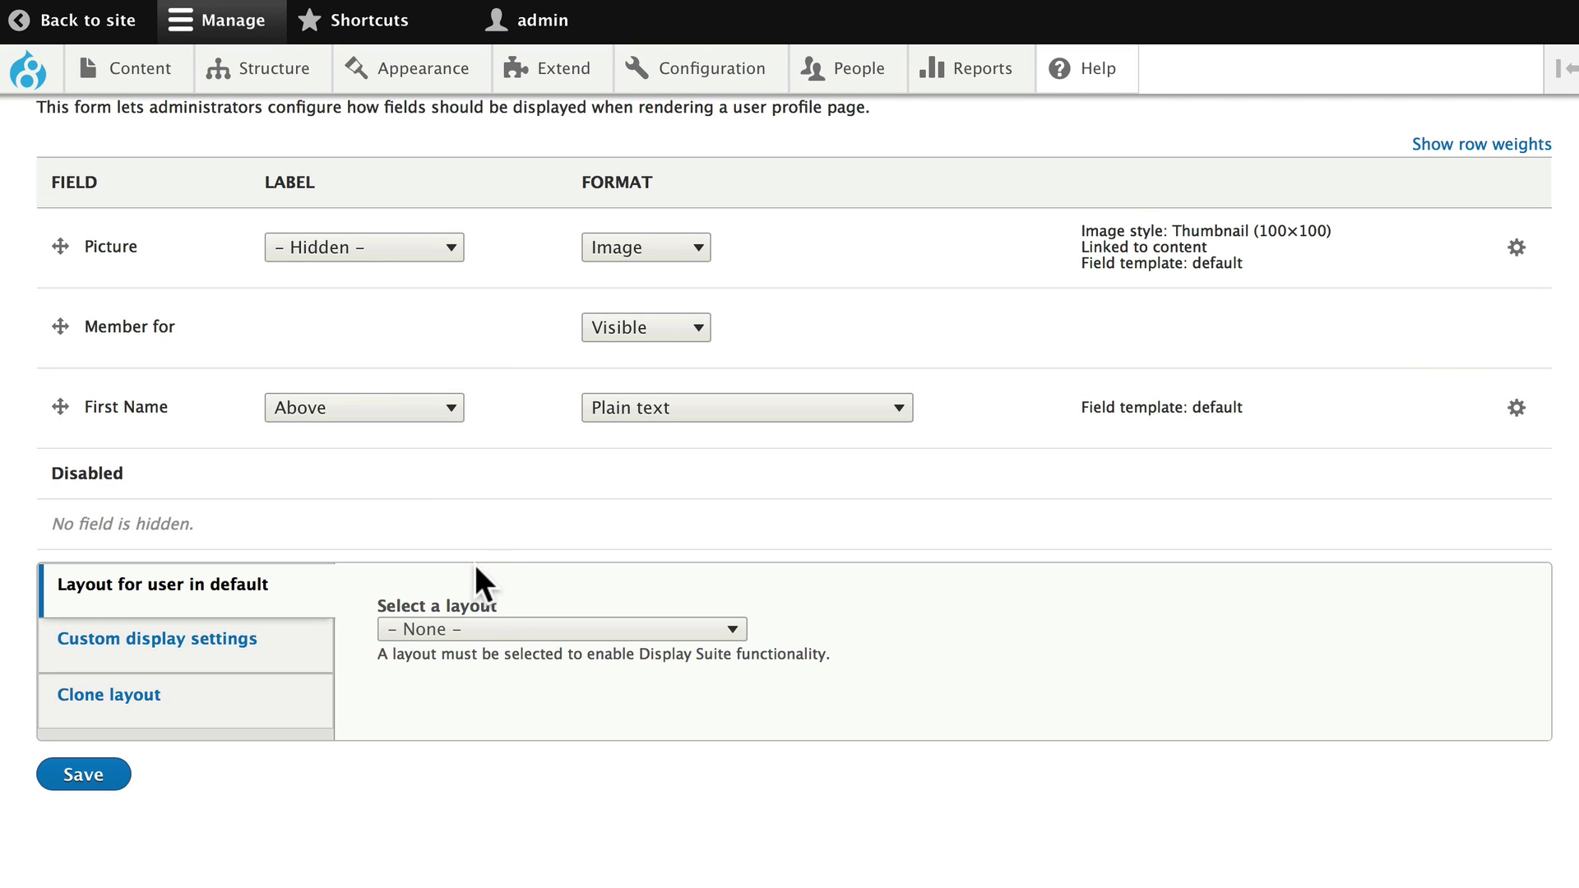
{"action": "left_click", "coordinate": [280, 673]}
{"action": "scroll", "coordinate": [433, 778], "scroll_direction": "up", "scroll_amount": 4}
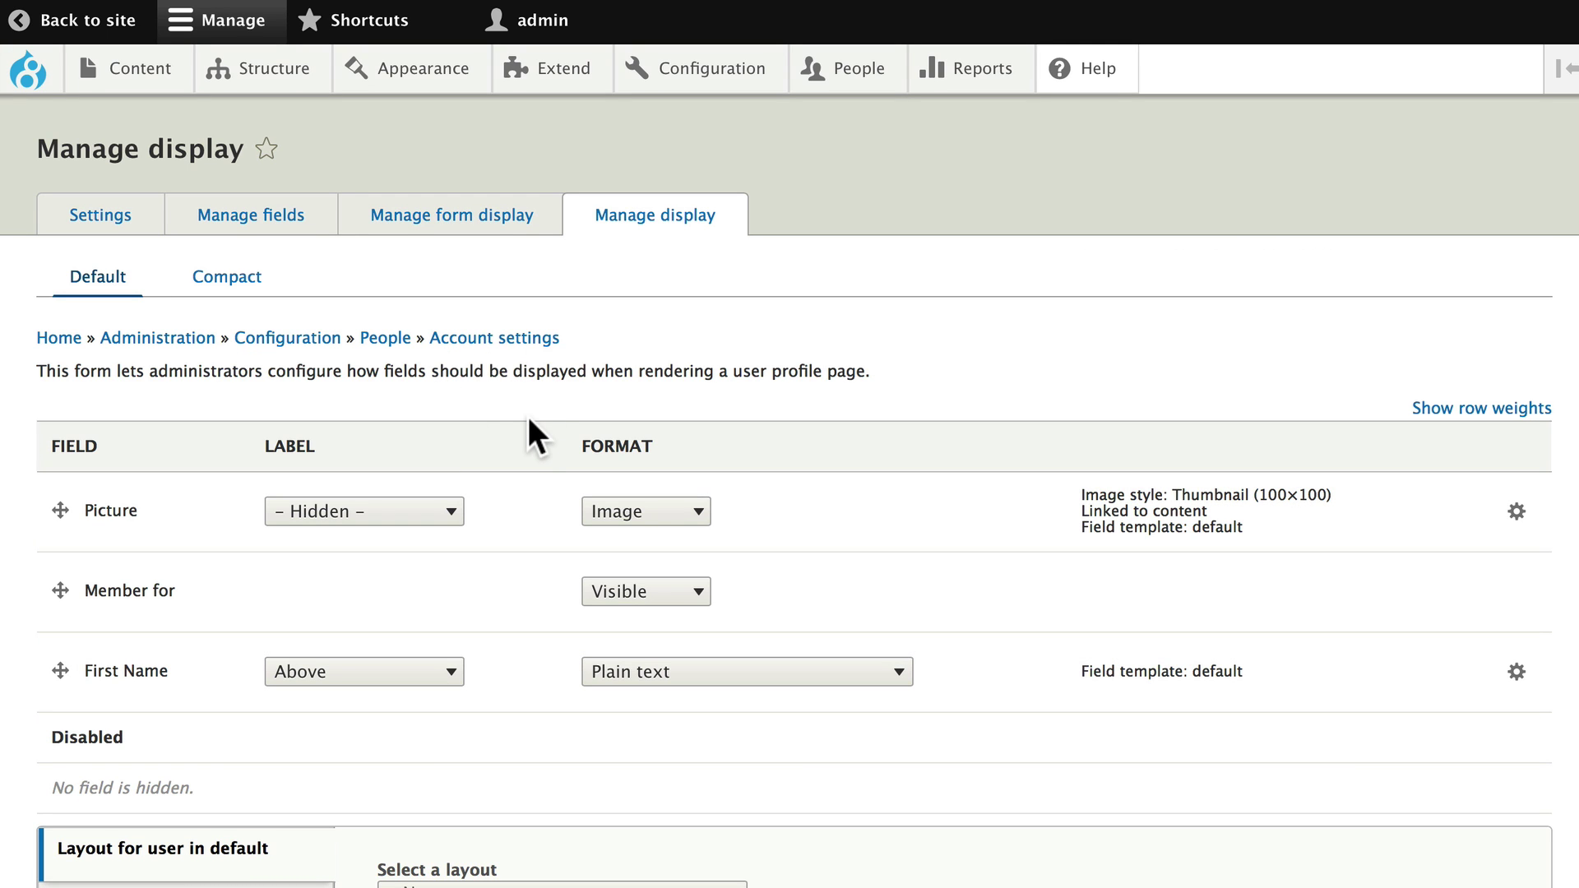
- Return to the general Settings for accounts to review registration and email options
{"action": "left_click", "coordinate": [100, 215]}
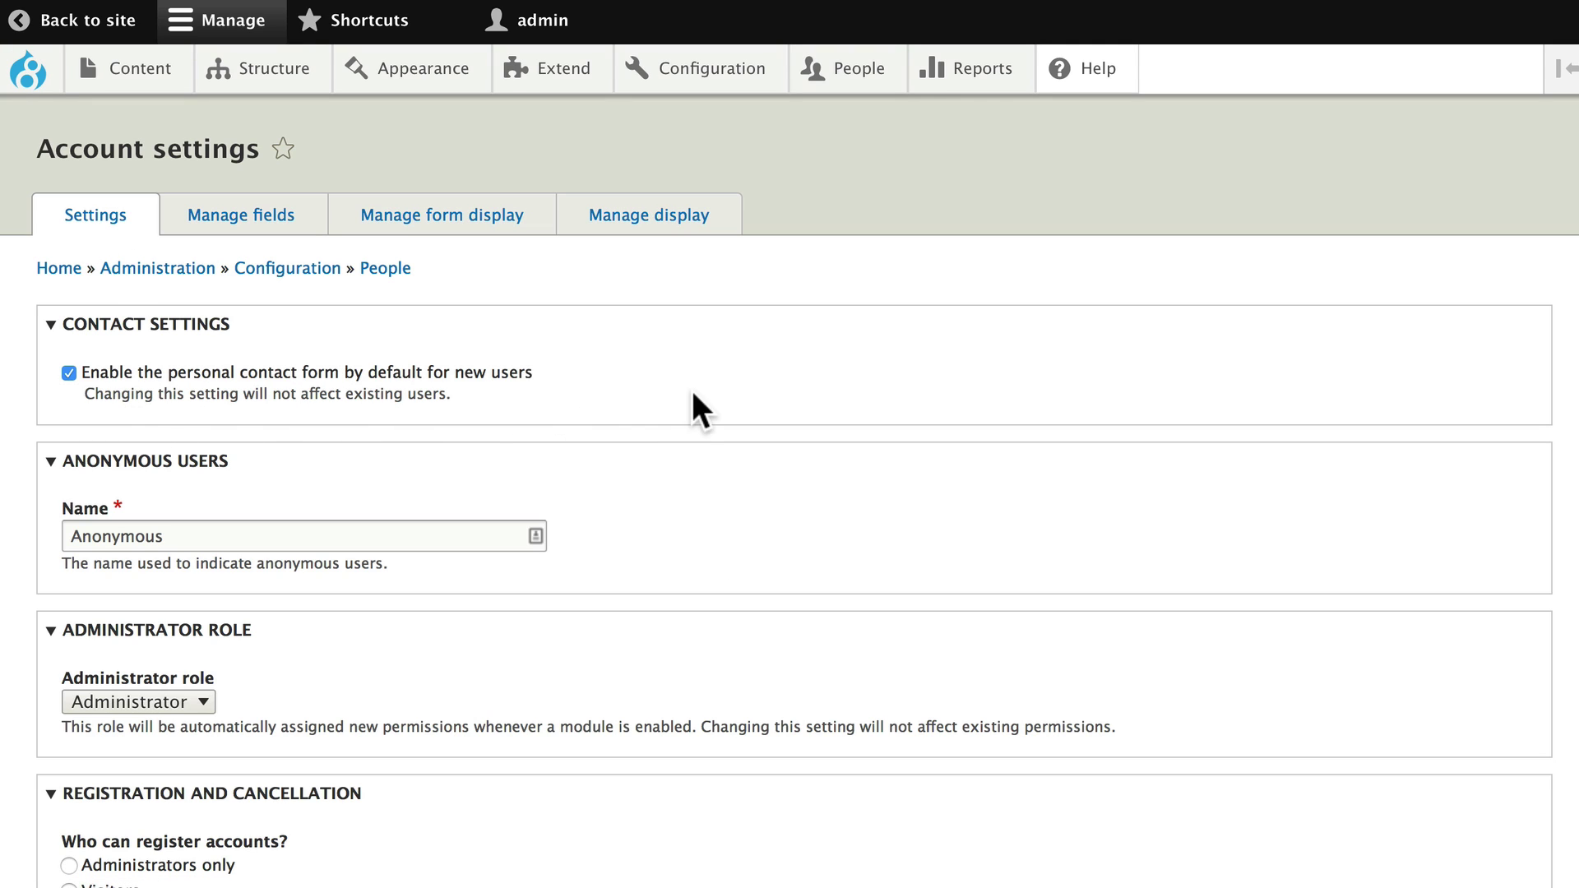
{"action": "scroll", "coordinate": [692, 392], "scroll_direction": "down", "scroll_amount": 3}
{"action": "scroll", "coordinate": [692, 395], "scroll_direction": "down", "scroll_amount": 2}
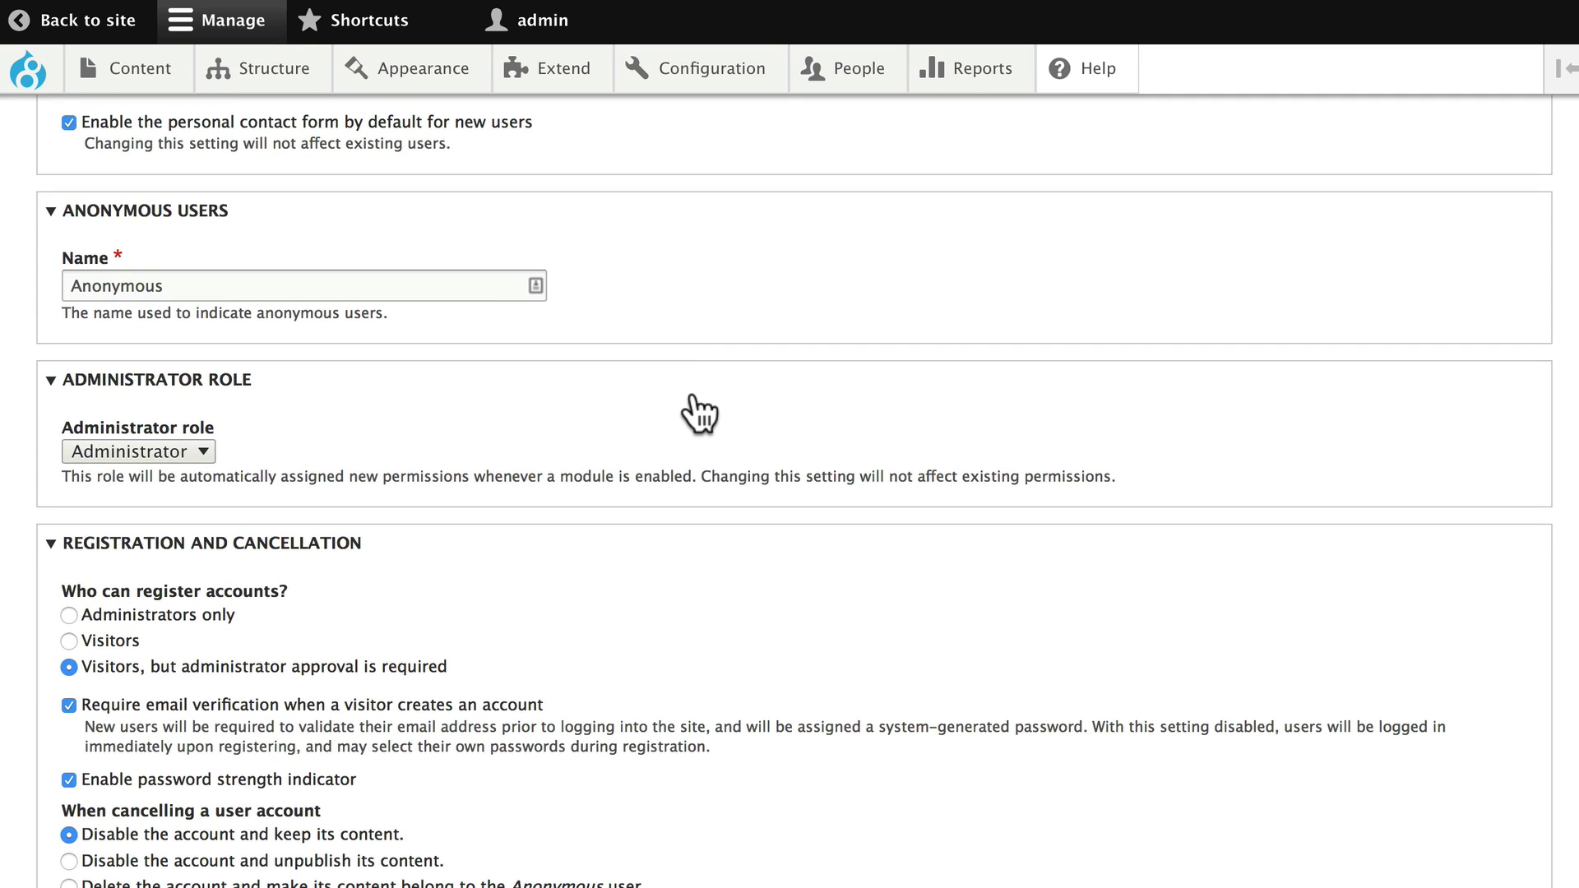
{"action": "scroll", "coordinate": [692, 397], "scroll_direction": "down", "scroll_amount": 2}
{"action": "scroll", "coordinate": [693, 392], "scroll_direction": "down", "scroll_amount": 3}
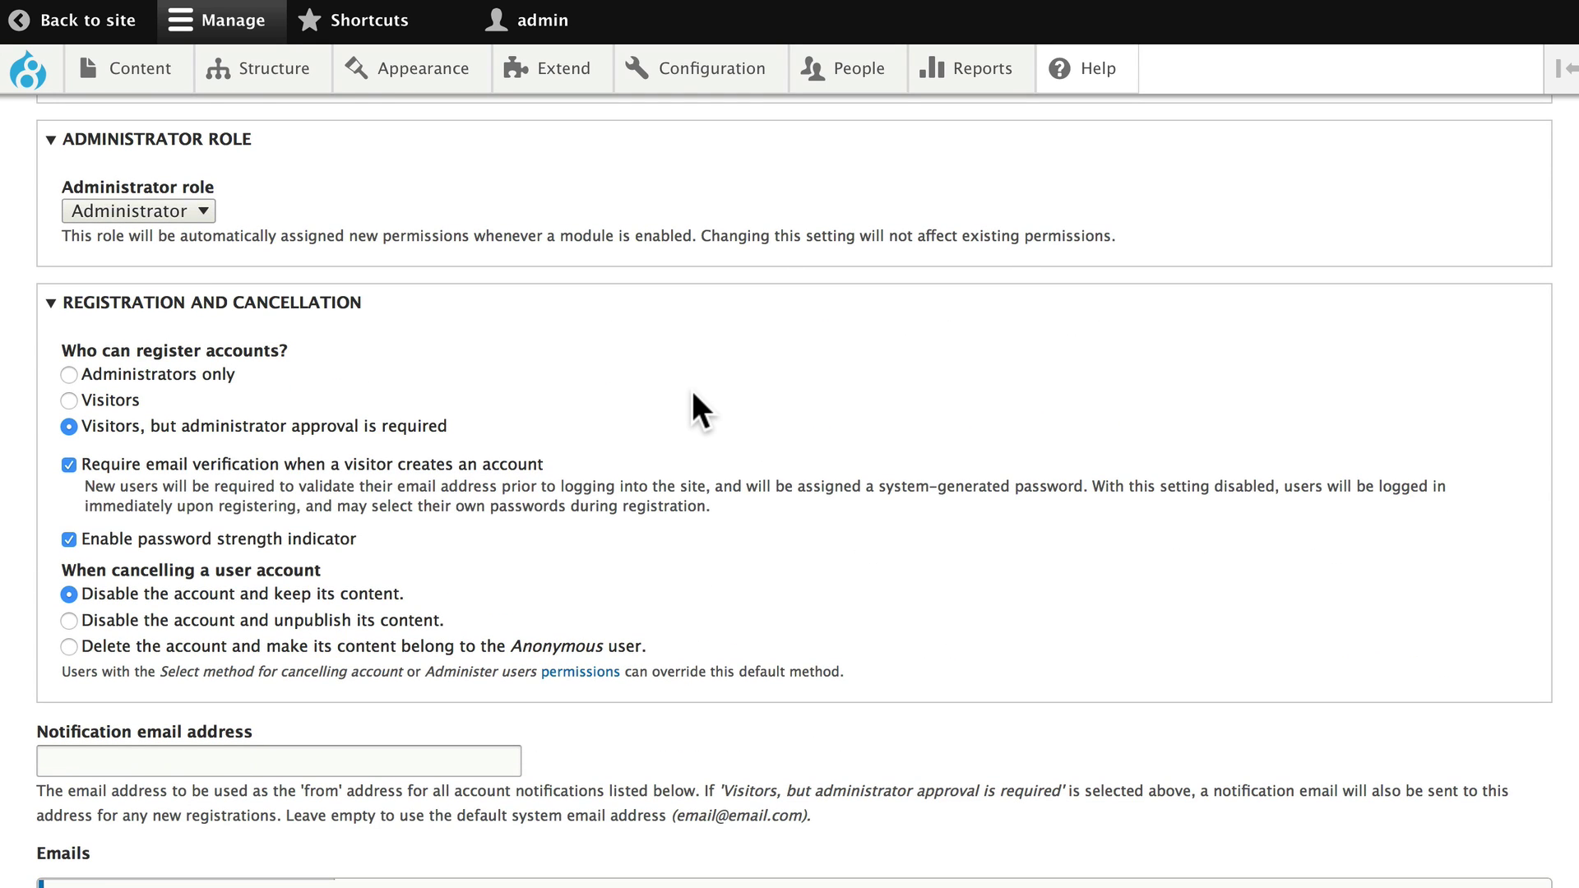
{"action": "scroll", "coordinate": [691, 391], "scroll_direction": "down", "scroll_amount": 1}
{"action": "scroll", "coordinate": [666, 393], "scroll_direction": "up", "scroll_amount": 1}
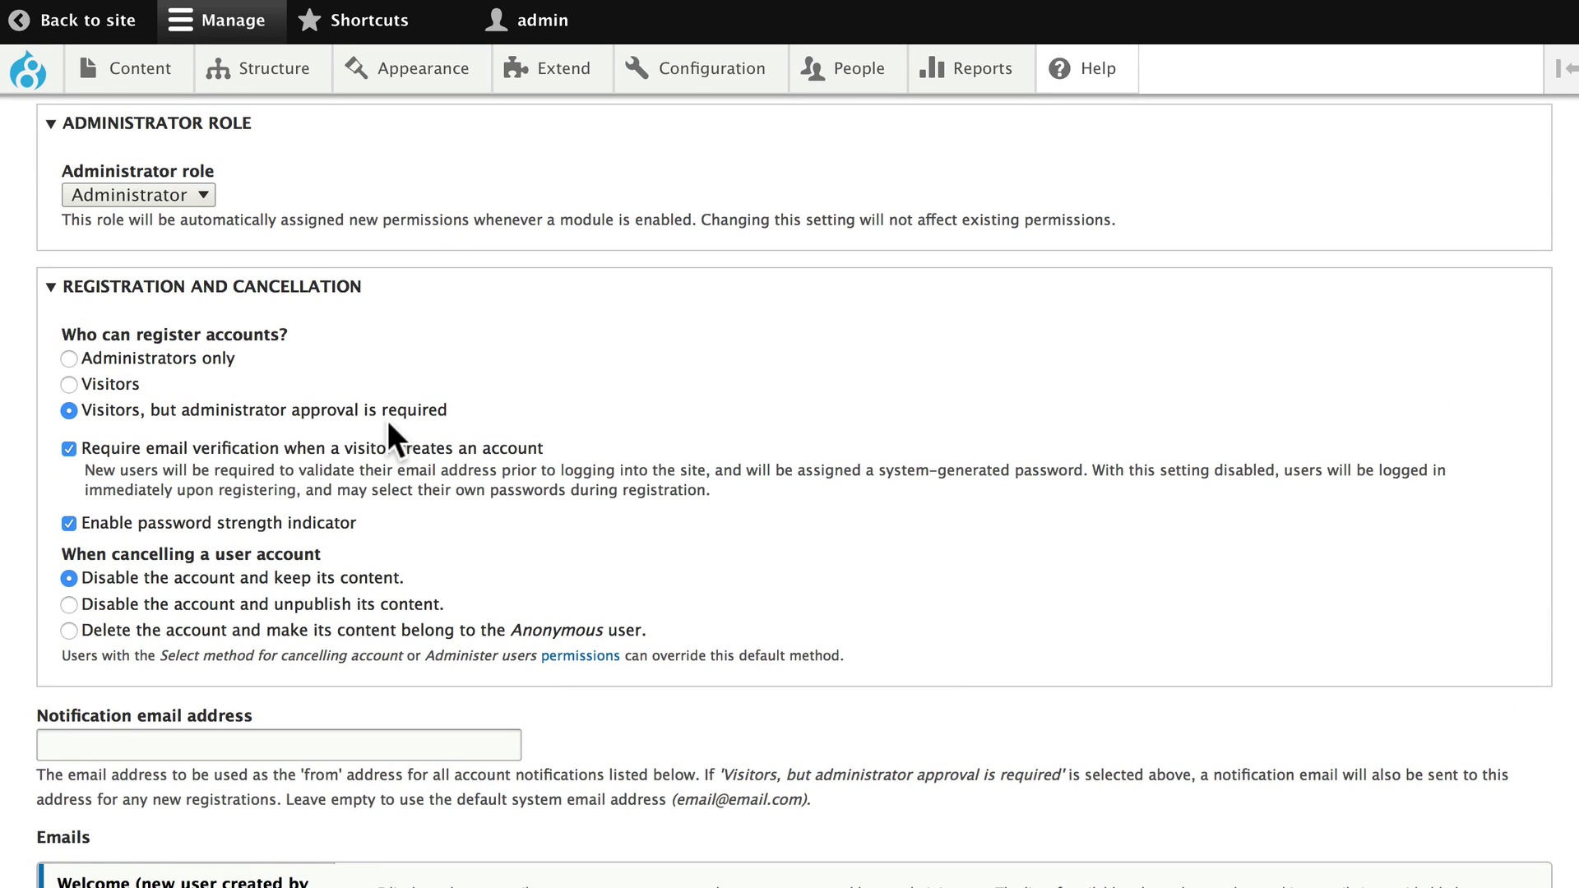
{"action": "scroll", "coordinate": [671, 408], "scroll_direction": "down", "scroll_amount": 2}
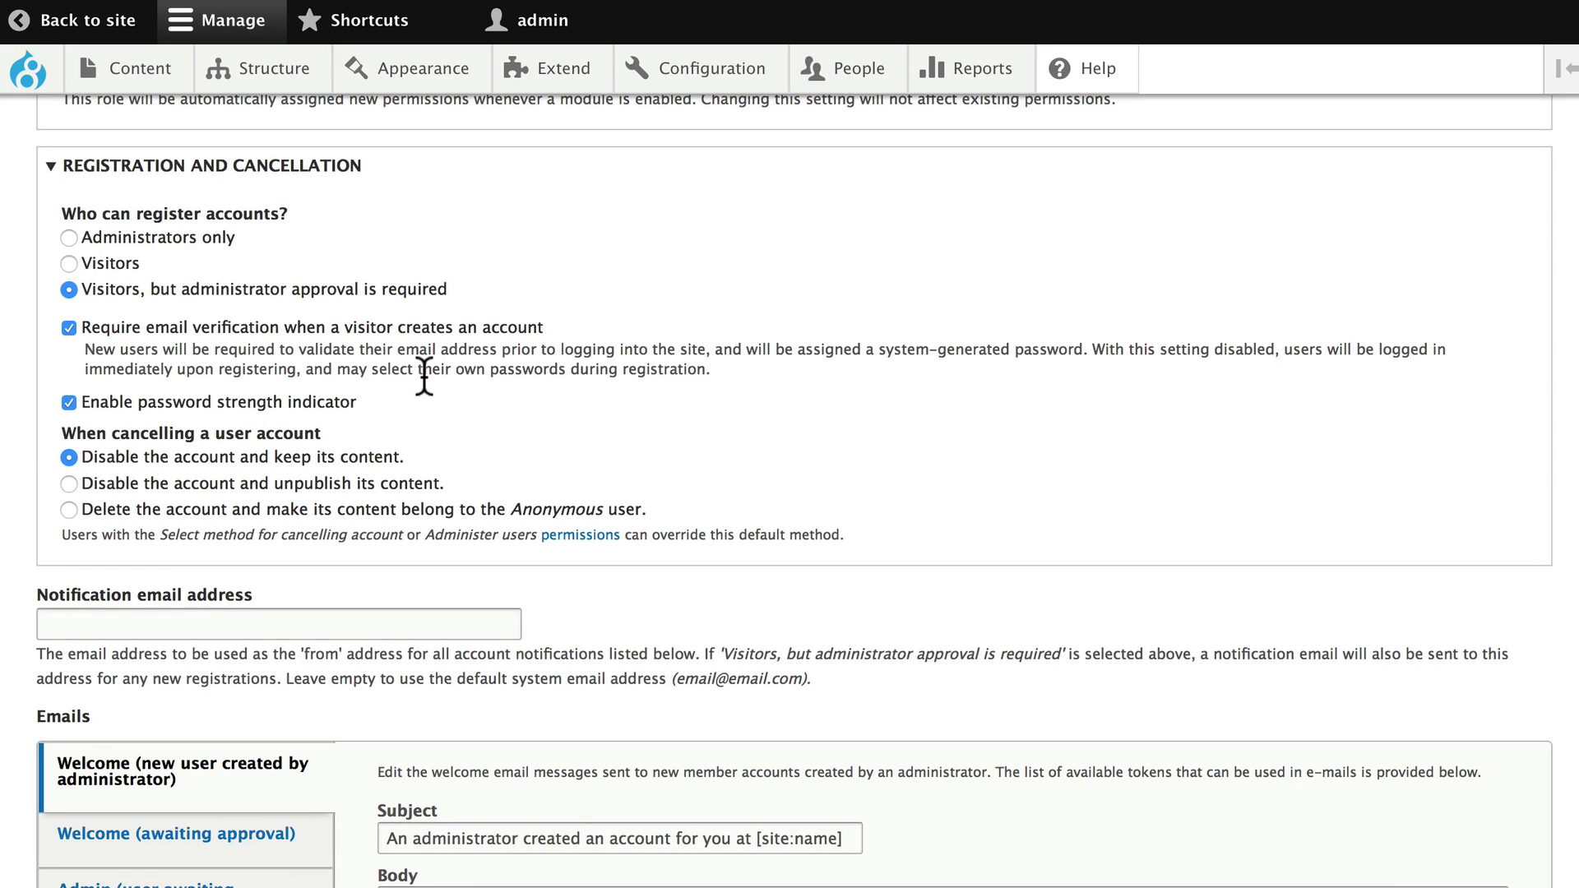
{"action": "scroll", "coordinate": [423, 374], "scroll_direction": "down", "scroll_amount": 5}
{"action": "scroll", "coordinate": [423, 383], "scroll_direction": "down", "scroll_amount": 4}
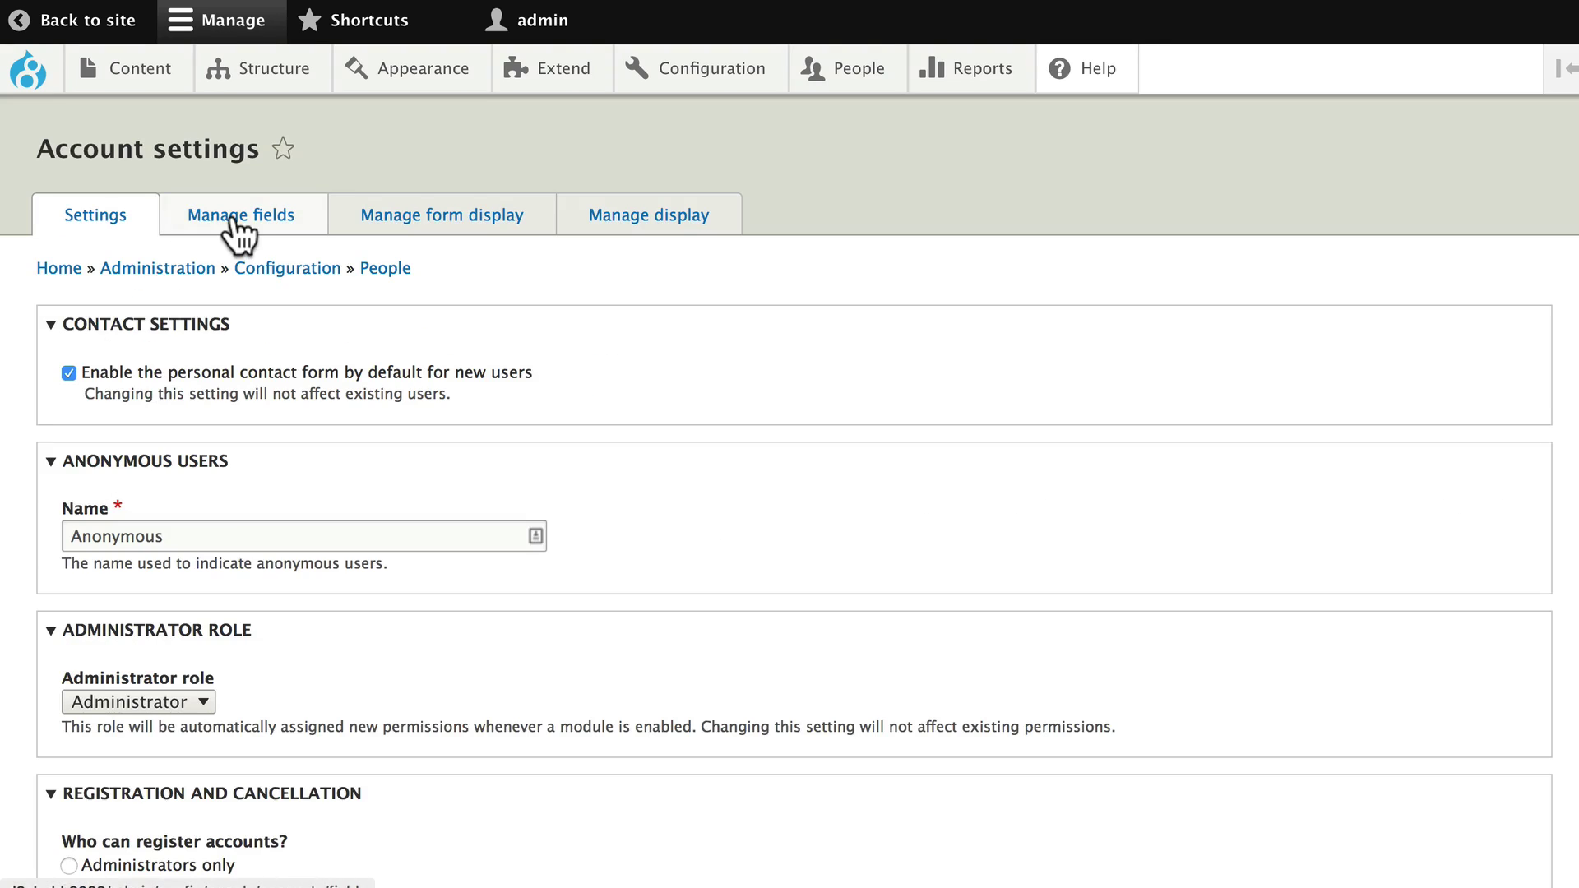
{"action": "left_click", "coordinate": [237, 224]}
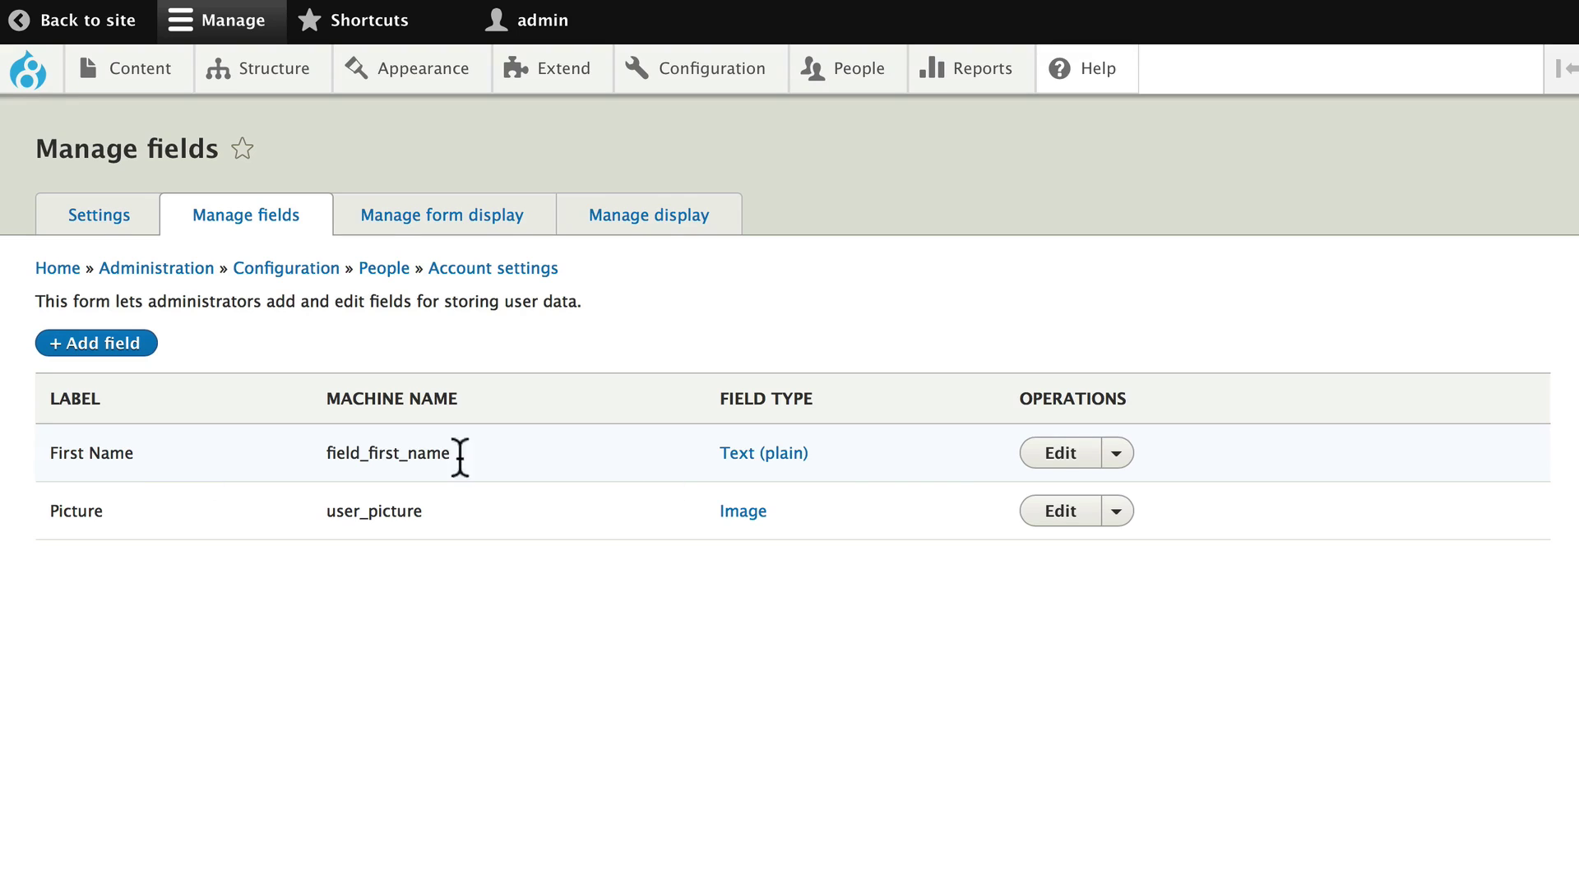
{"action": "left_click", "coordinate": [1063, 456]}
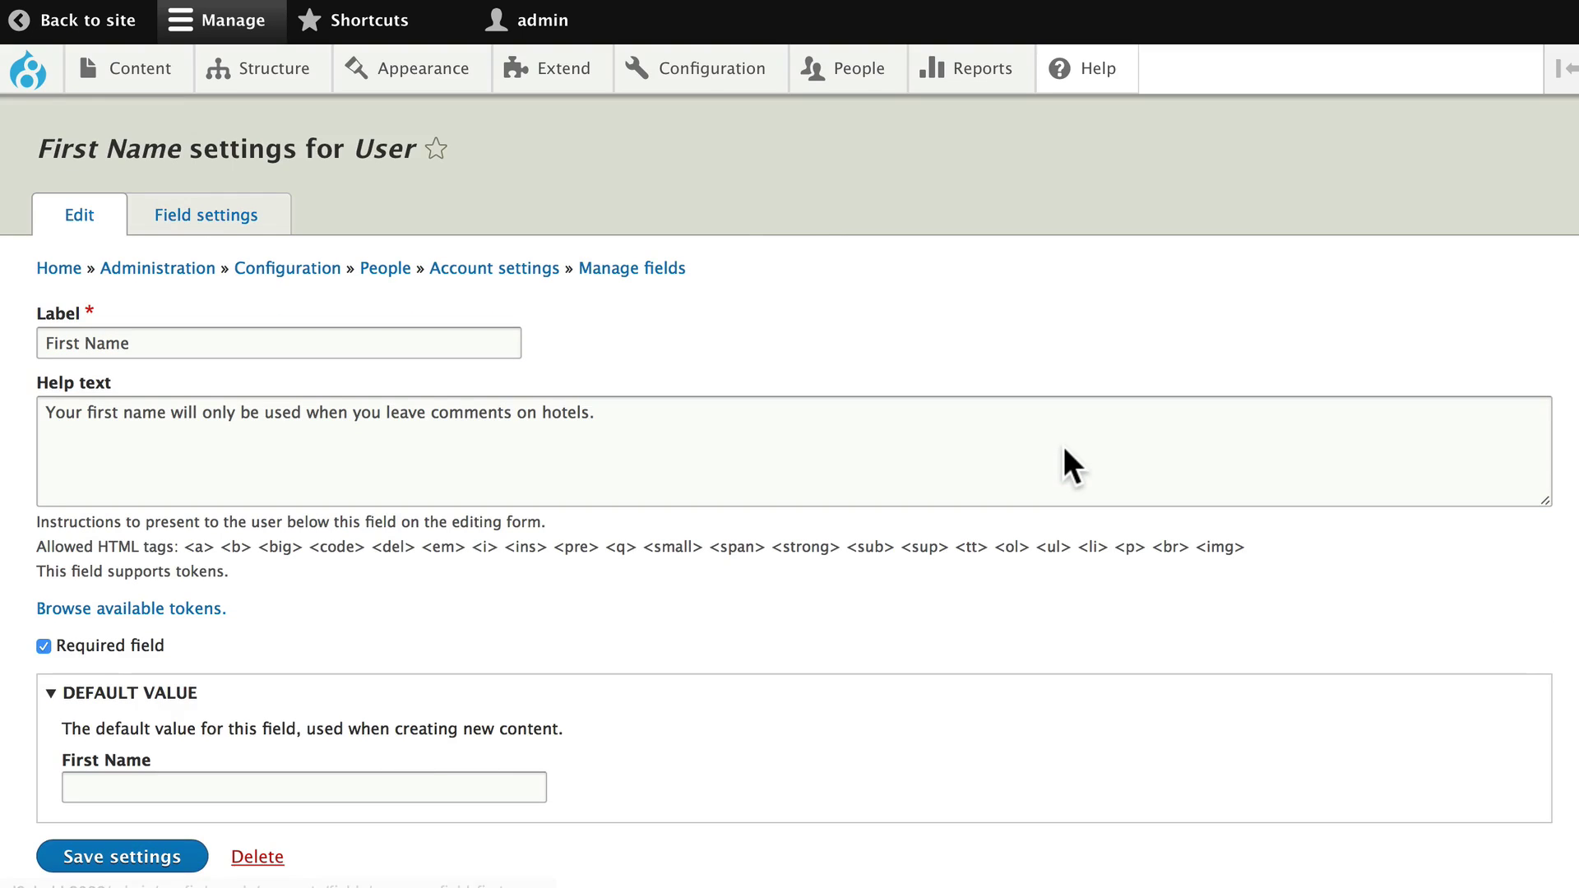
{"action": "scroll", "coordinate": [247, 631], "scroll_direction": "down", "scroll_amount": 1}
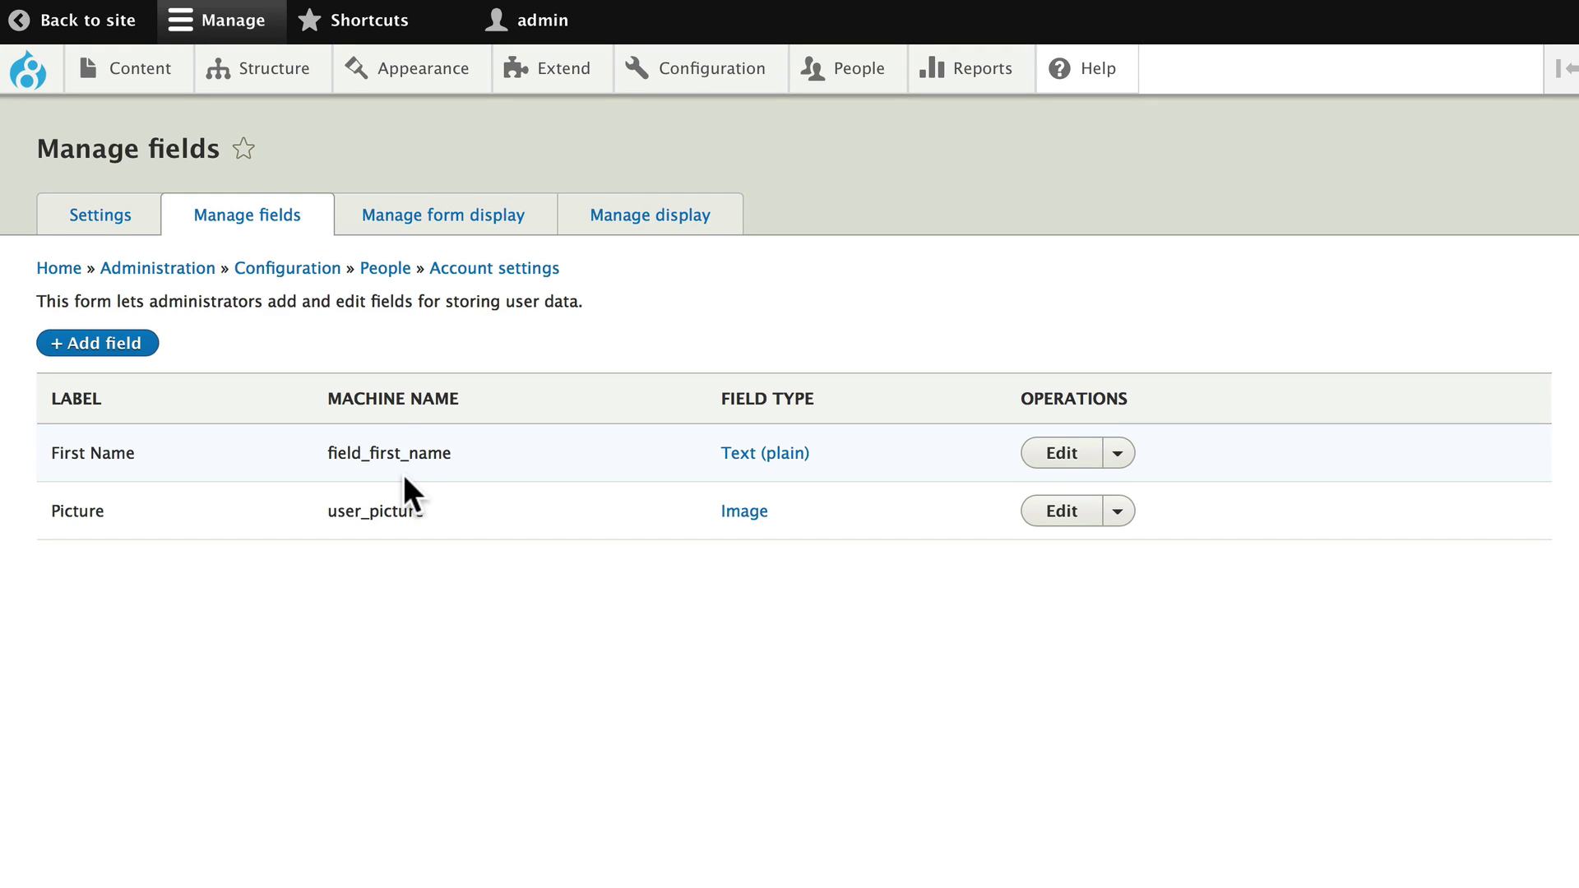
- Add a new user field of type List (text), ready to be labelled Interests
{"action": "left_click", "coordinate": [94, 345]}
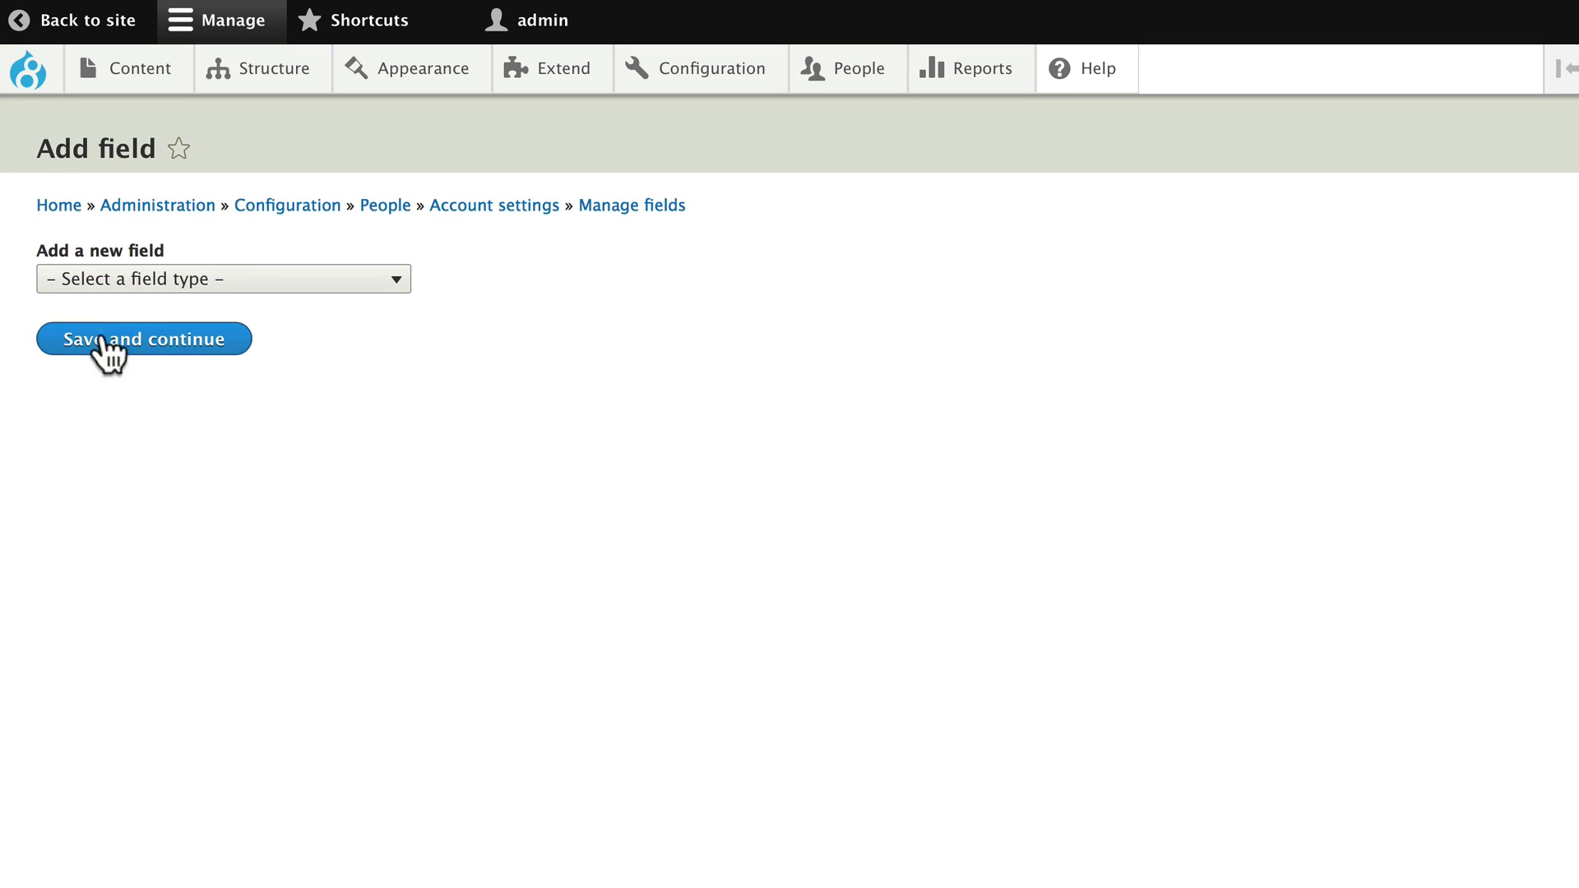
{"action": "left_click", "coordinate": [242, 276]}
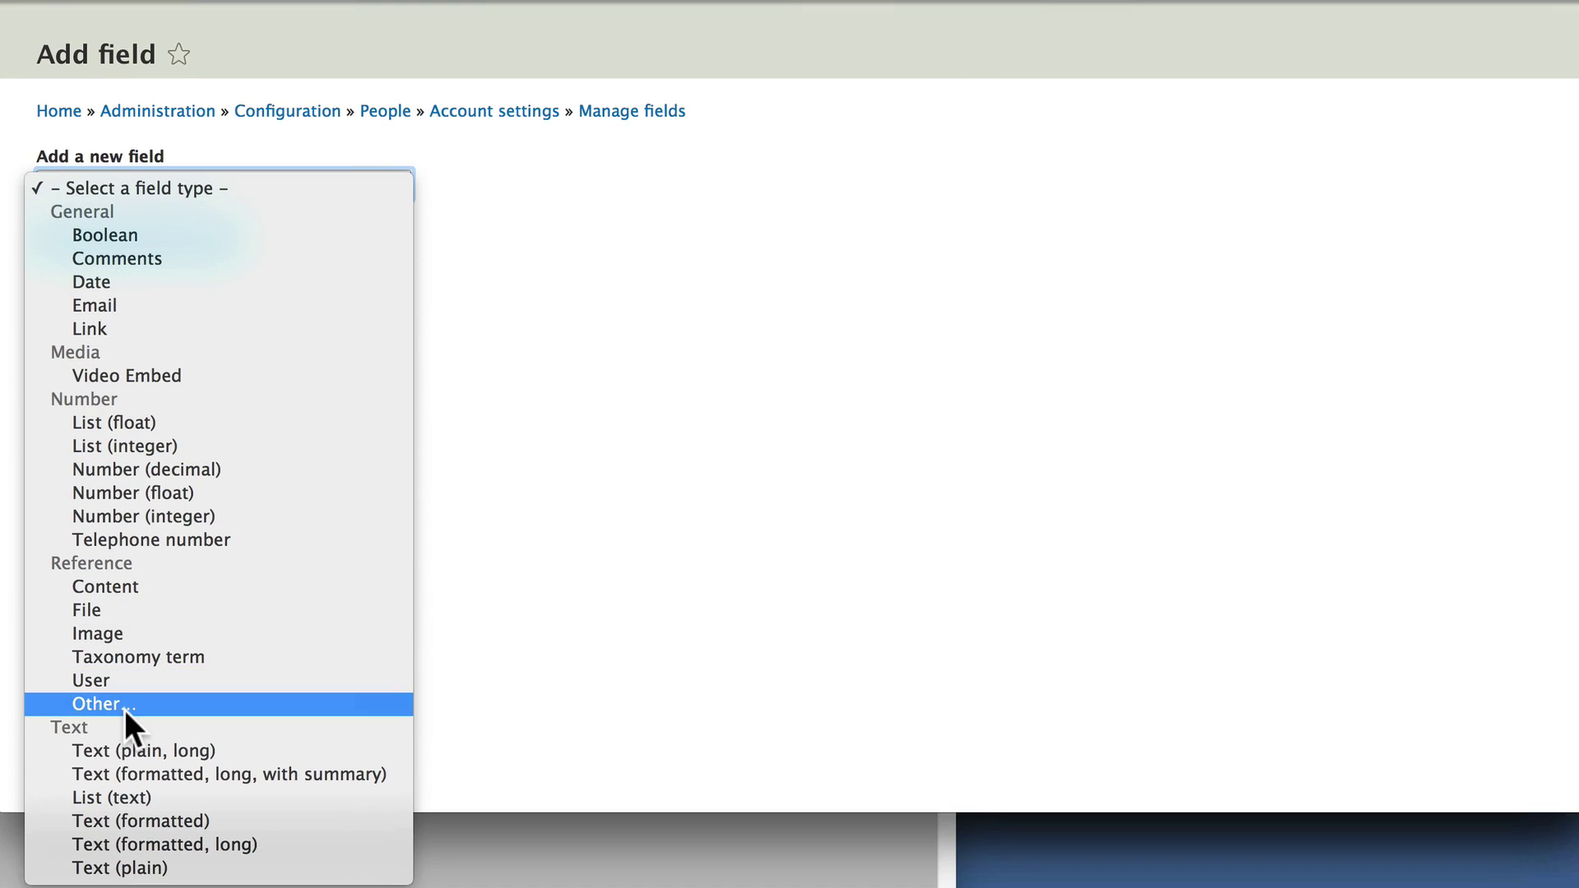
{"action": "left_click", "coordinate": [93, 795]}
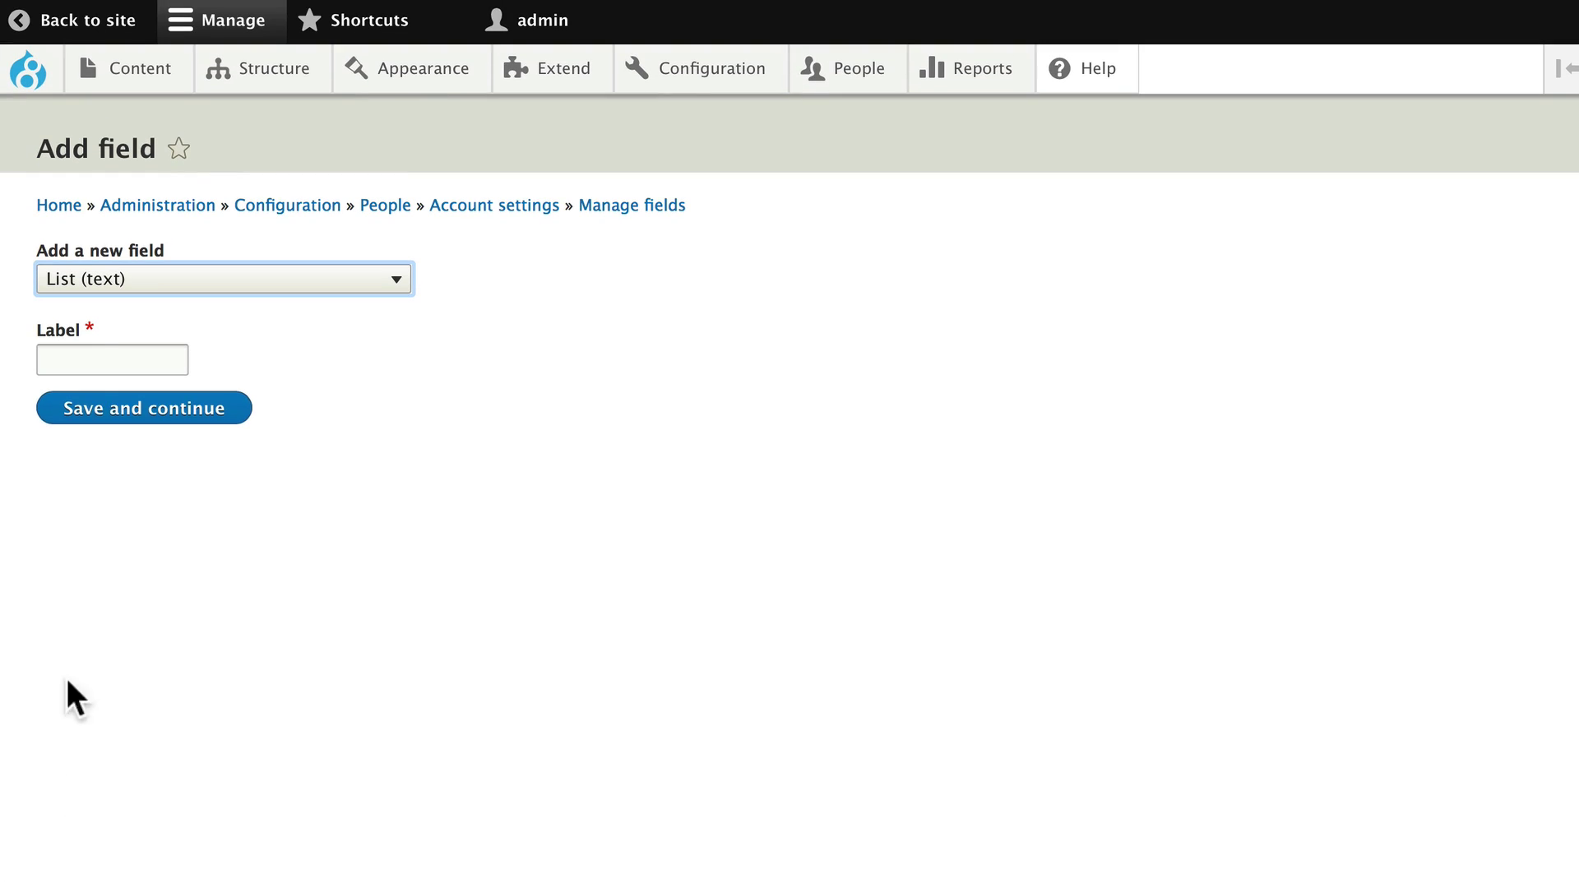
{"action": "left_click", "coordinate": [79, 360]}
{"action": "type", "text": "Interests"}
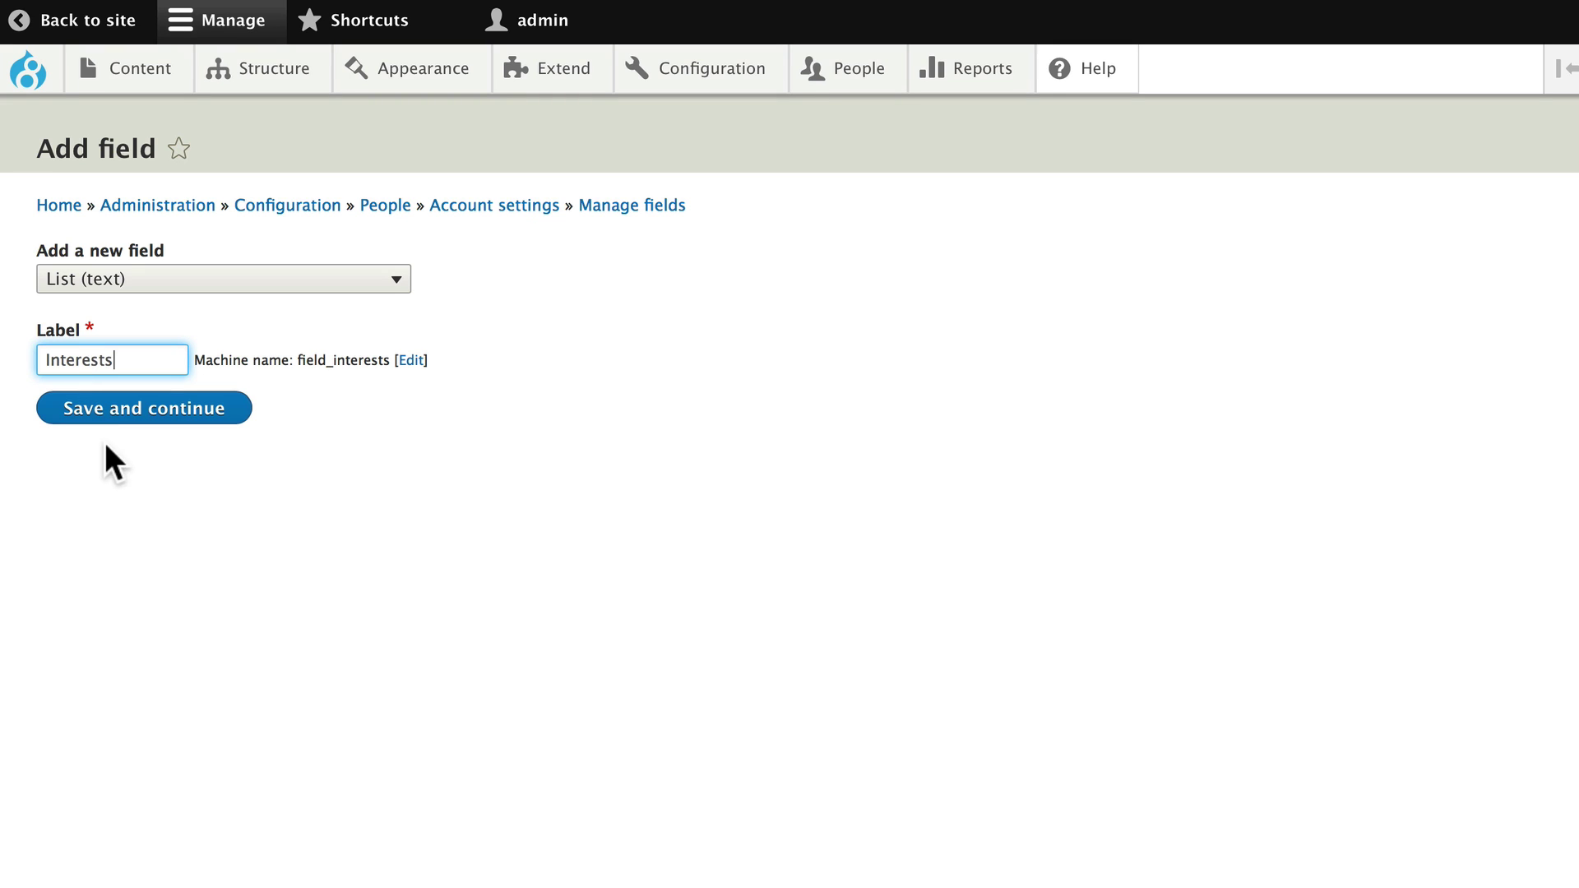
- Save the Interests field and enter four allowed values keyed 0 to 3, including hotel and landmark options
{"action": "left_click", "coordinate": [107, 416]}
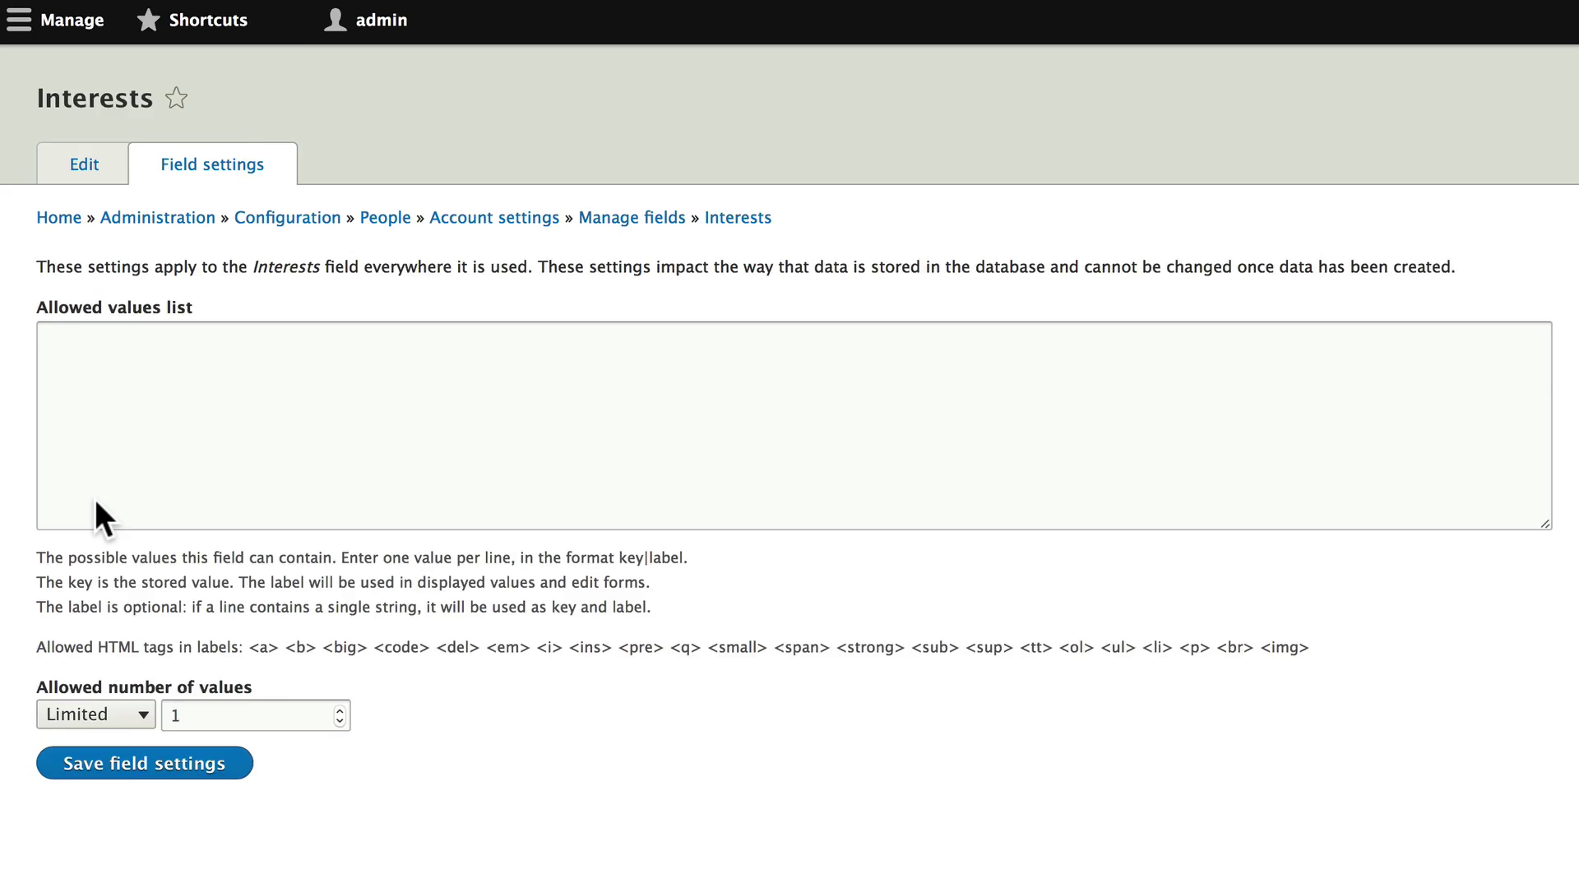
{"action": "left_click", "coordinate": [97, 460]}
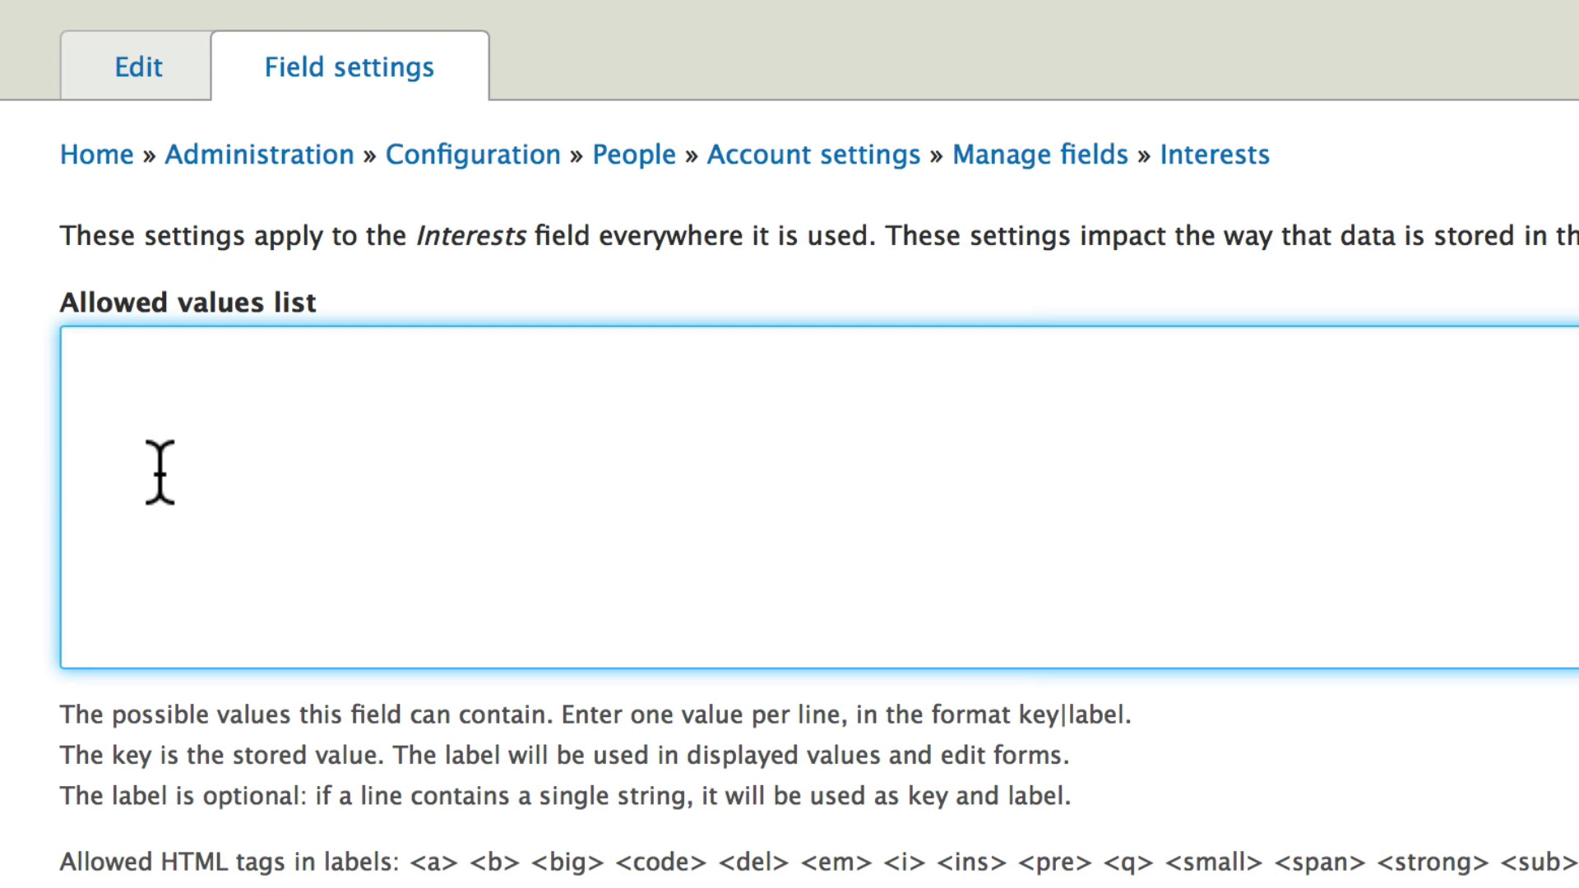
{"action": "type", "text": "0|"}
{"action": "type", "text": "I live in S"}
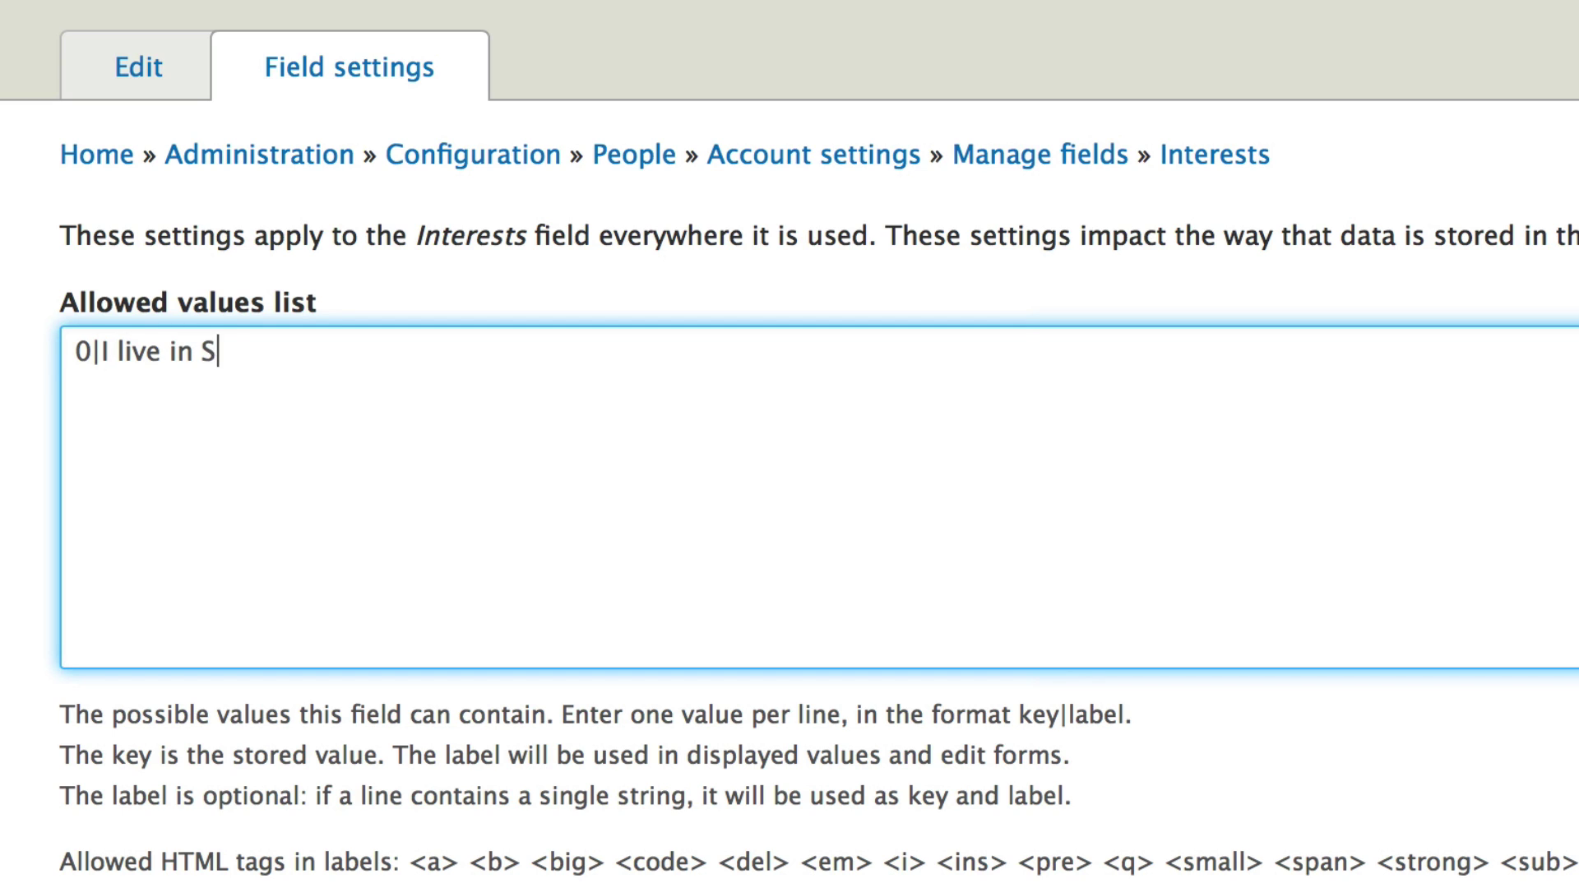
{"action": "type", "text": "ydney"}
{"action": "type", "text": " and just want "}
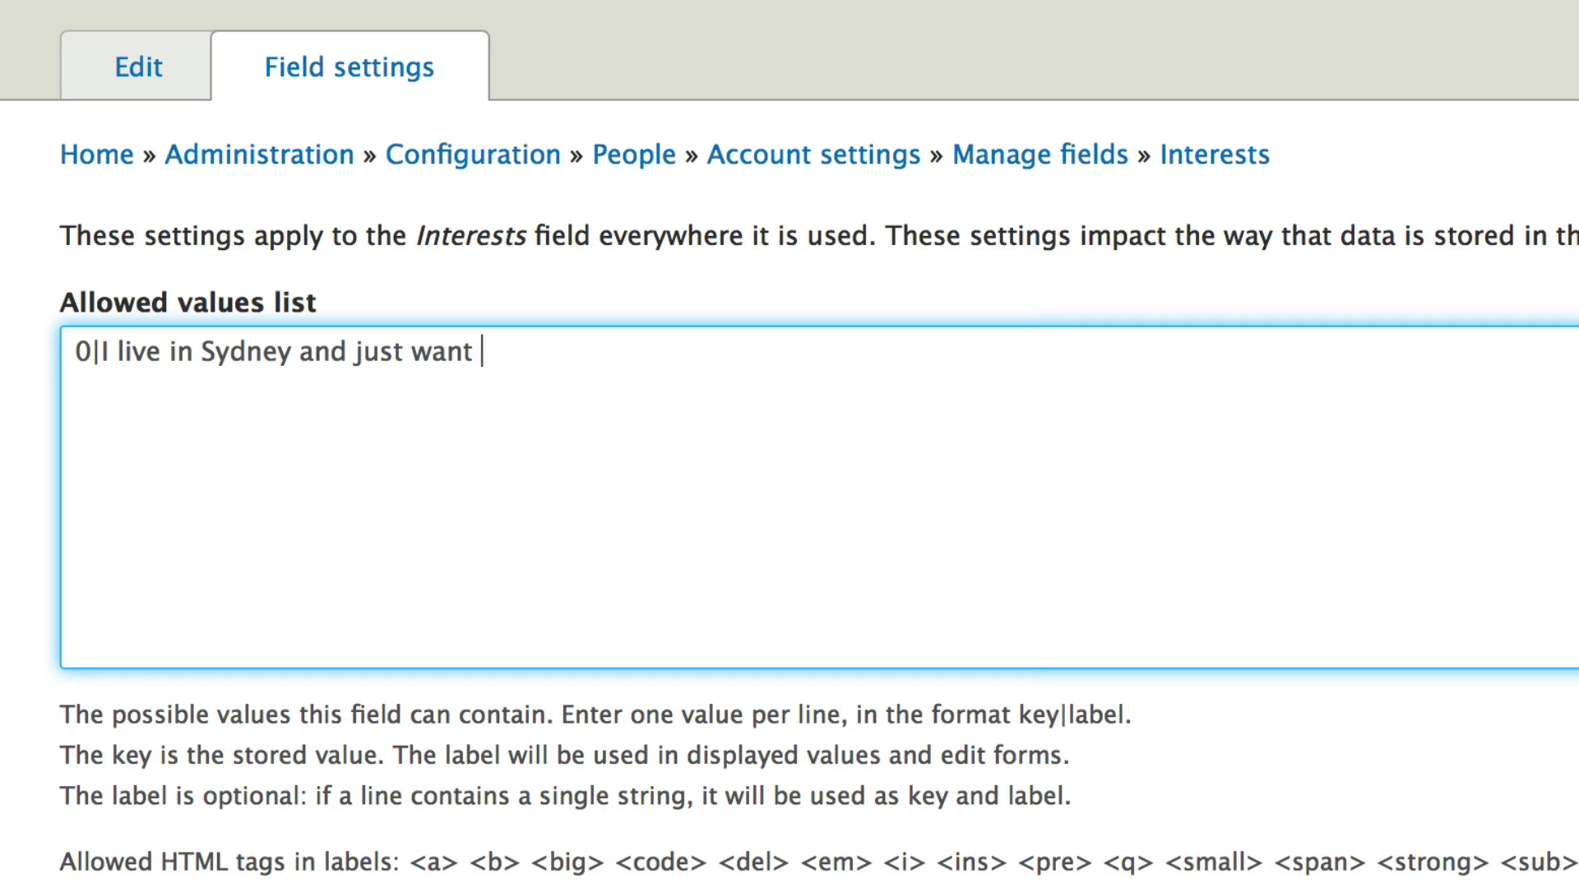
{"action": "type", "text": "to keep up"}
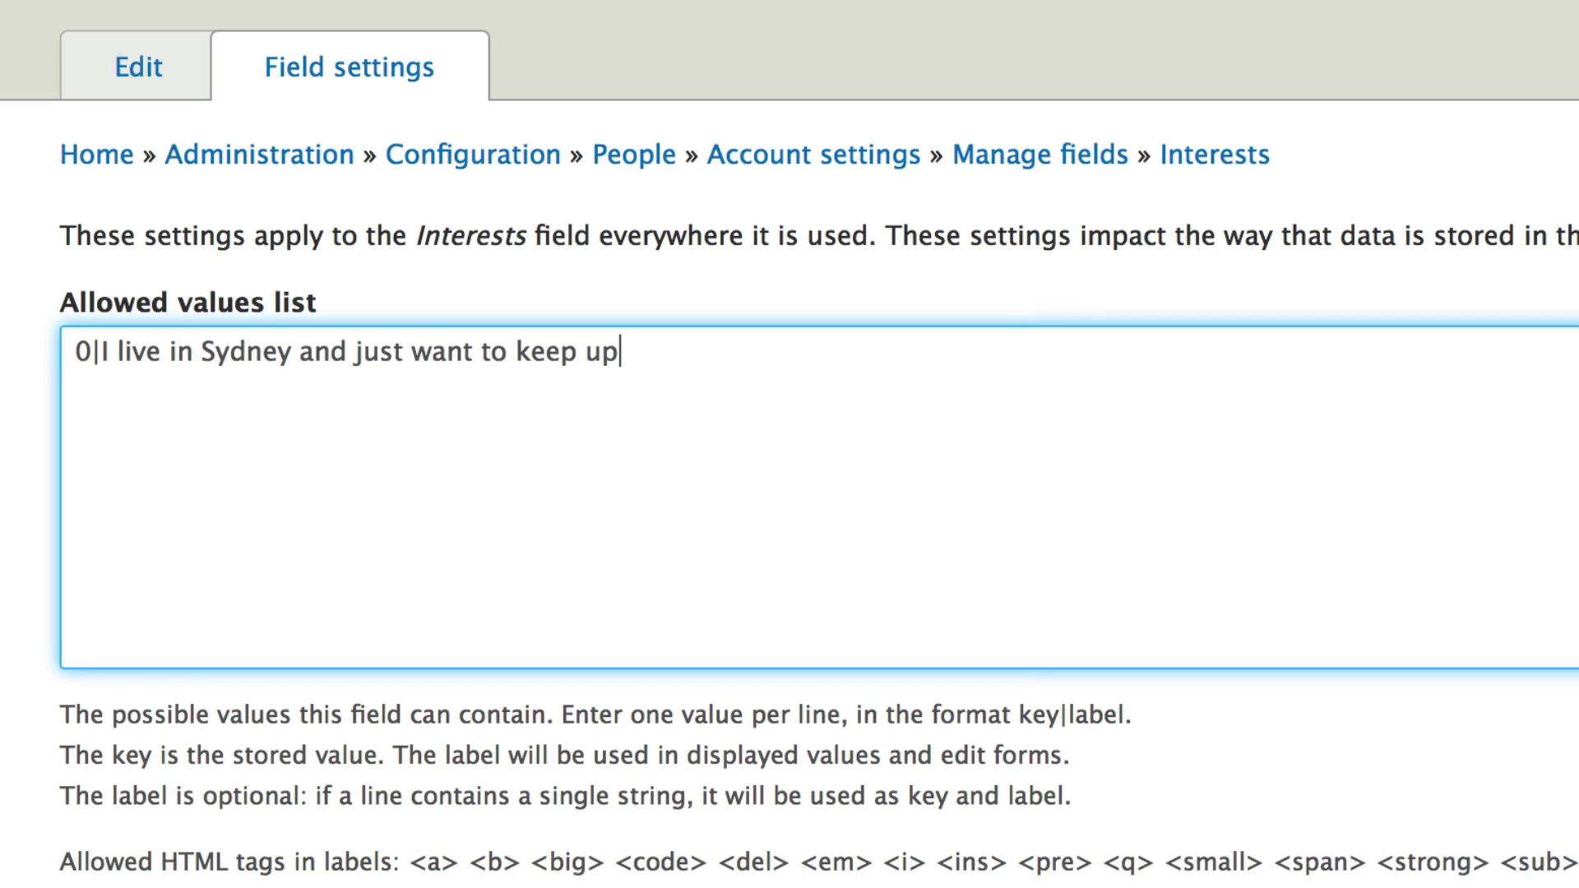
{"action": "type", "text": "-to-date"}
{"action": "key", "text": "Return"}
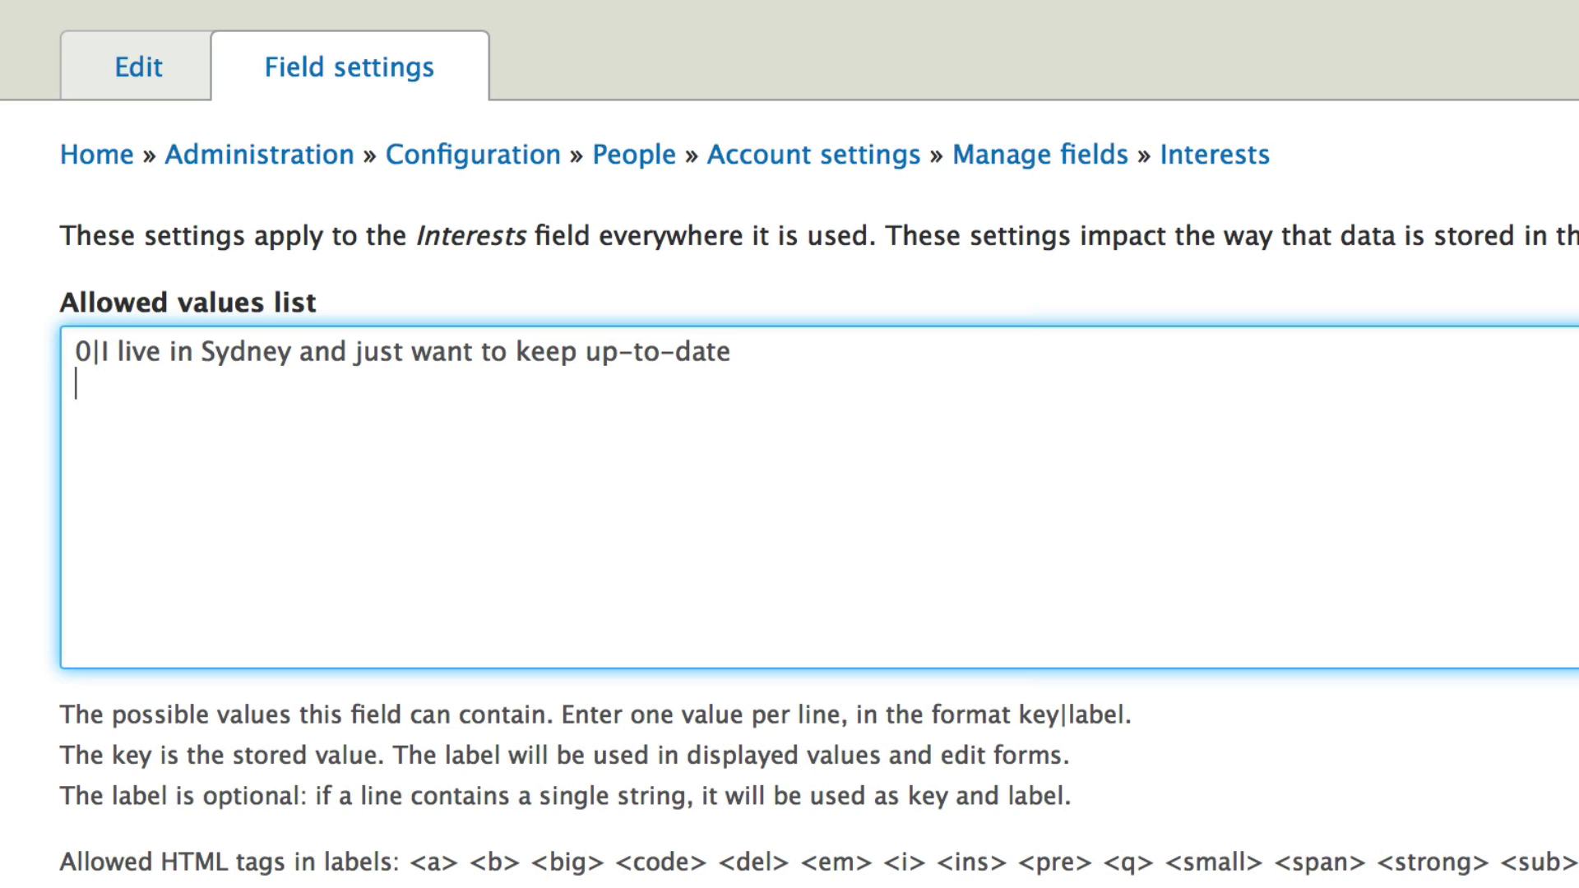
{"action": "type", "text": "1|"}
{"action": "type", "text": "I'm "}
{"action": "type", "text": "visiting "}
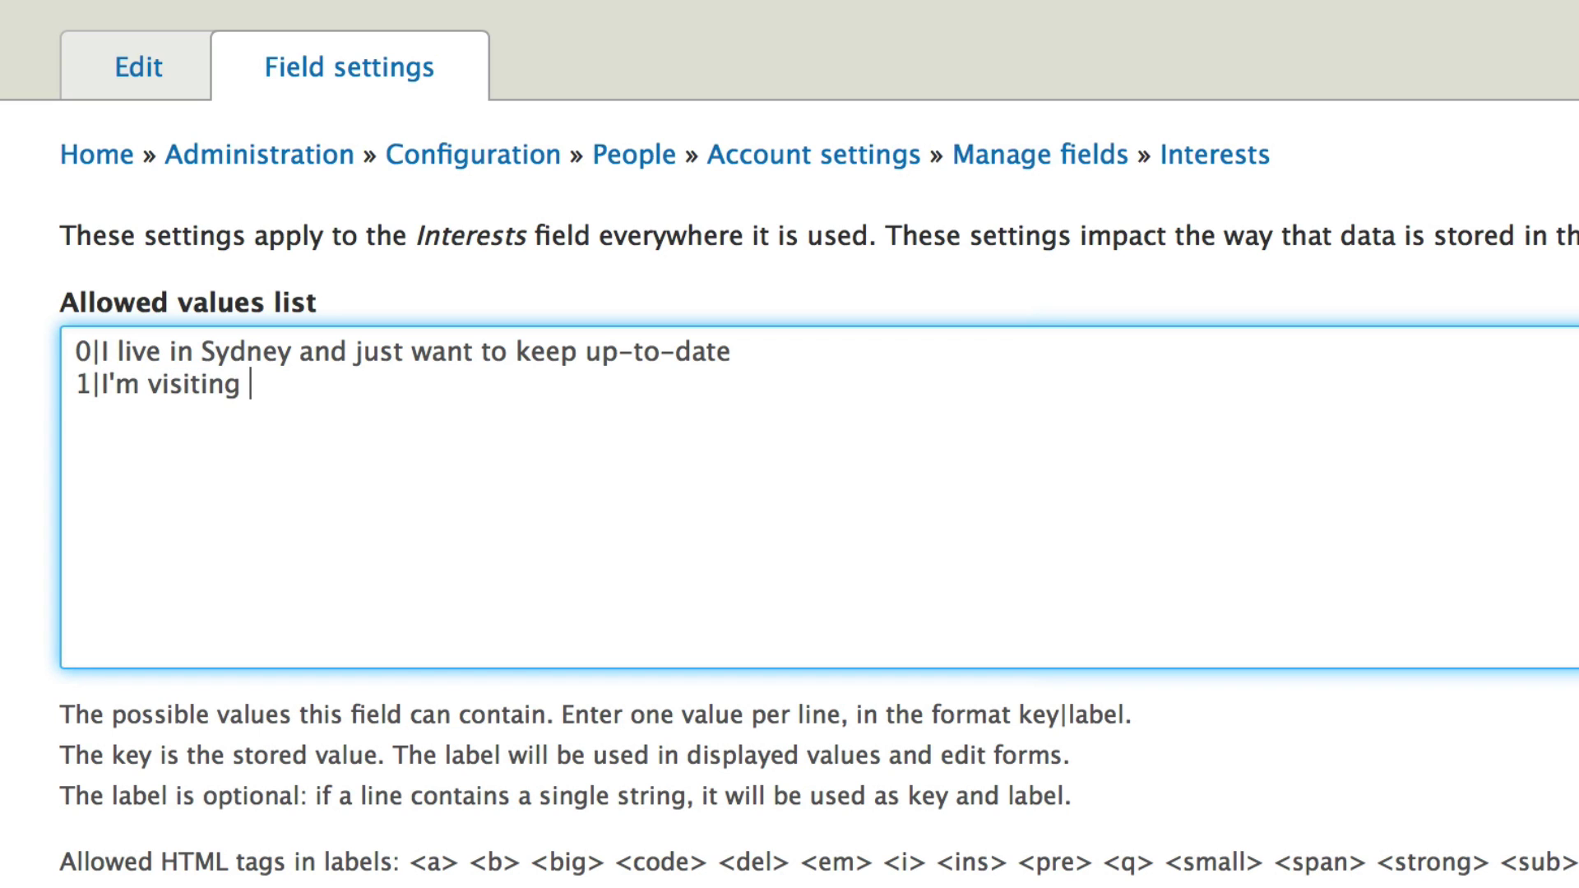
{"action": "type", "text": "Sydney an"}
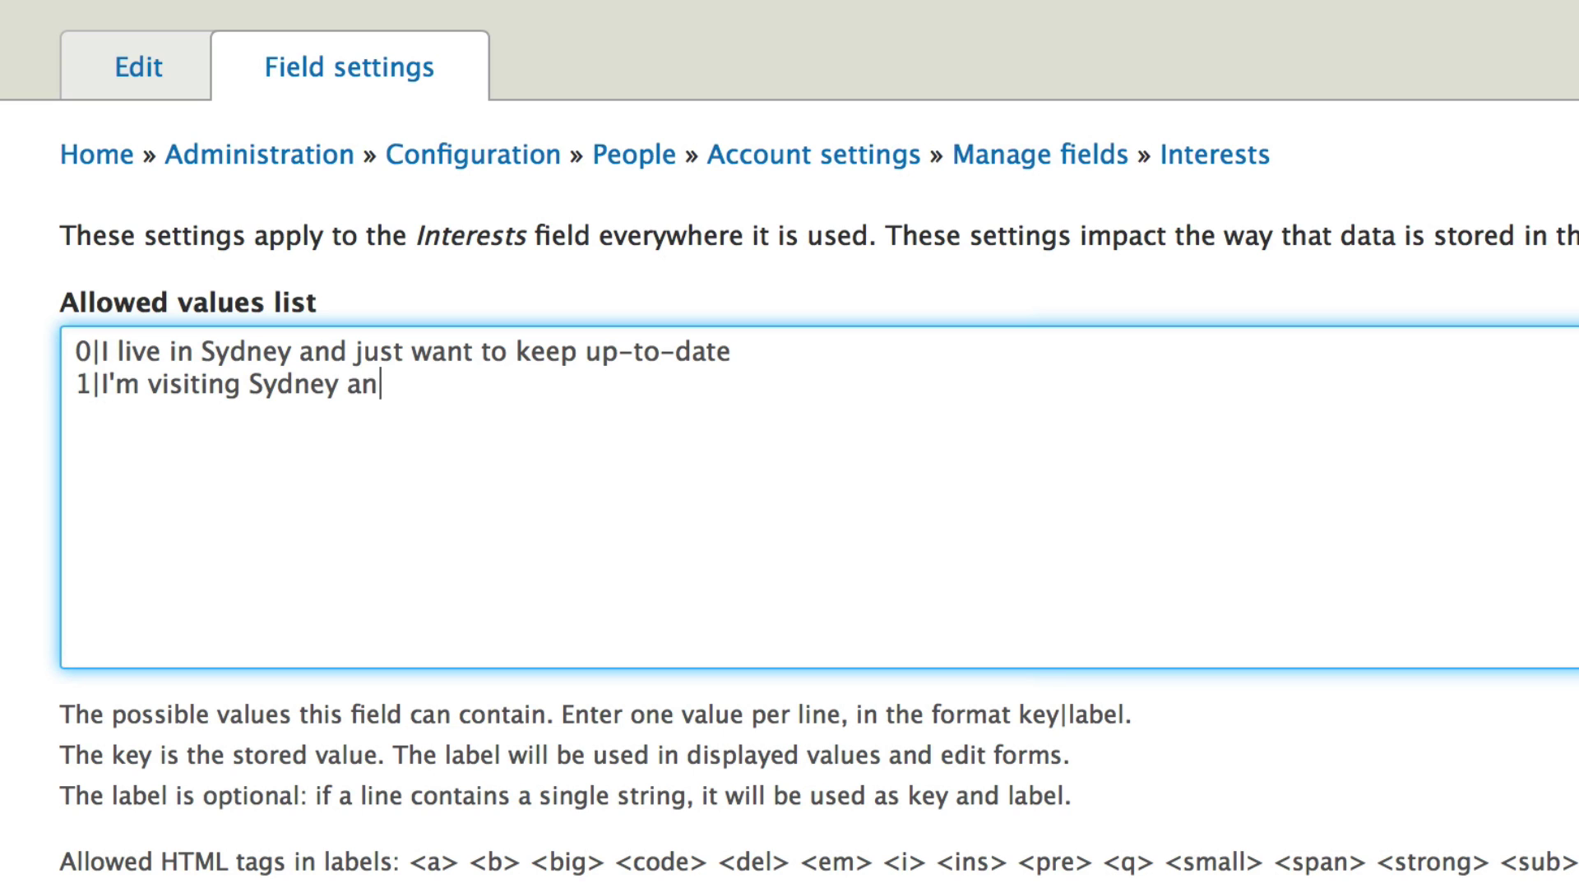
{"action": "type", "text": "d want to kn"}
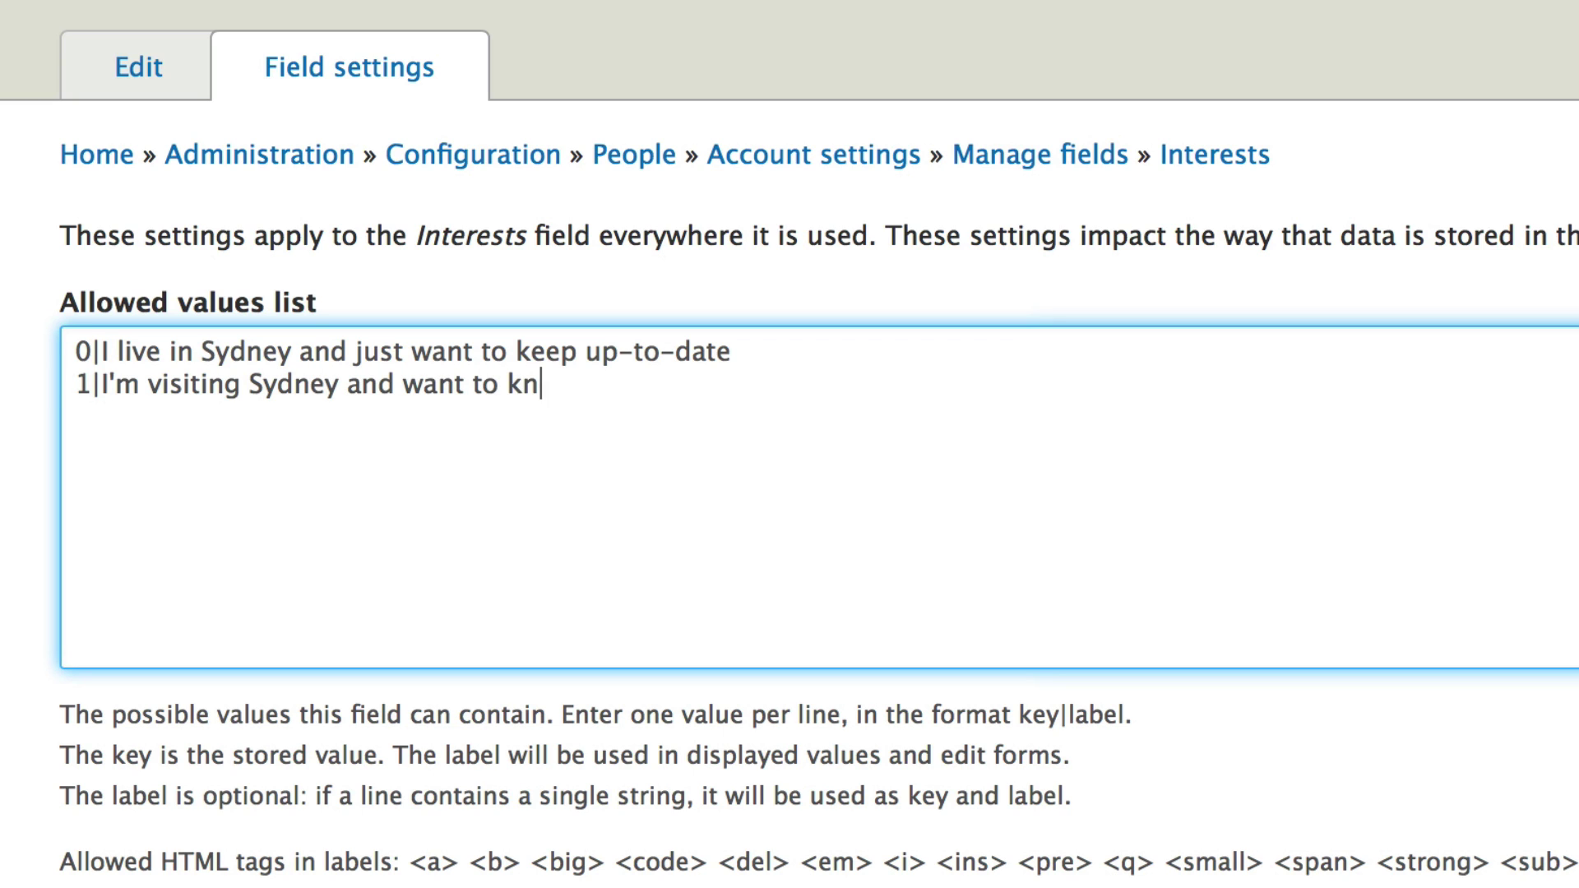
{"action": "type", "text": "ow what's a"}
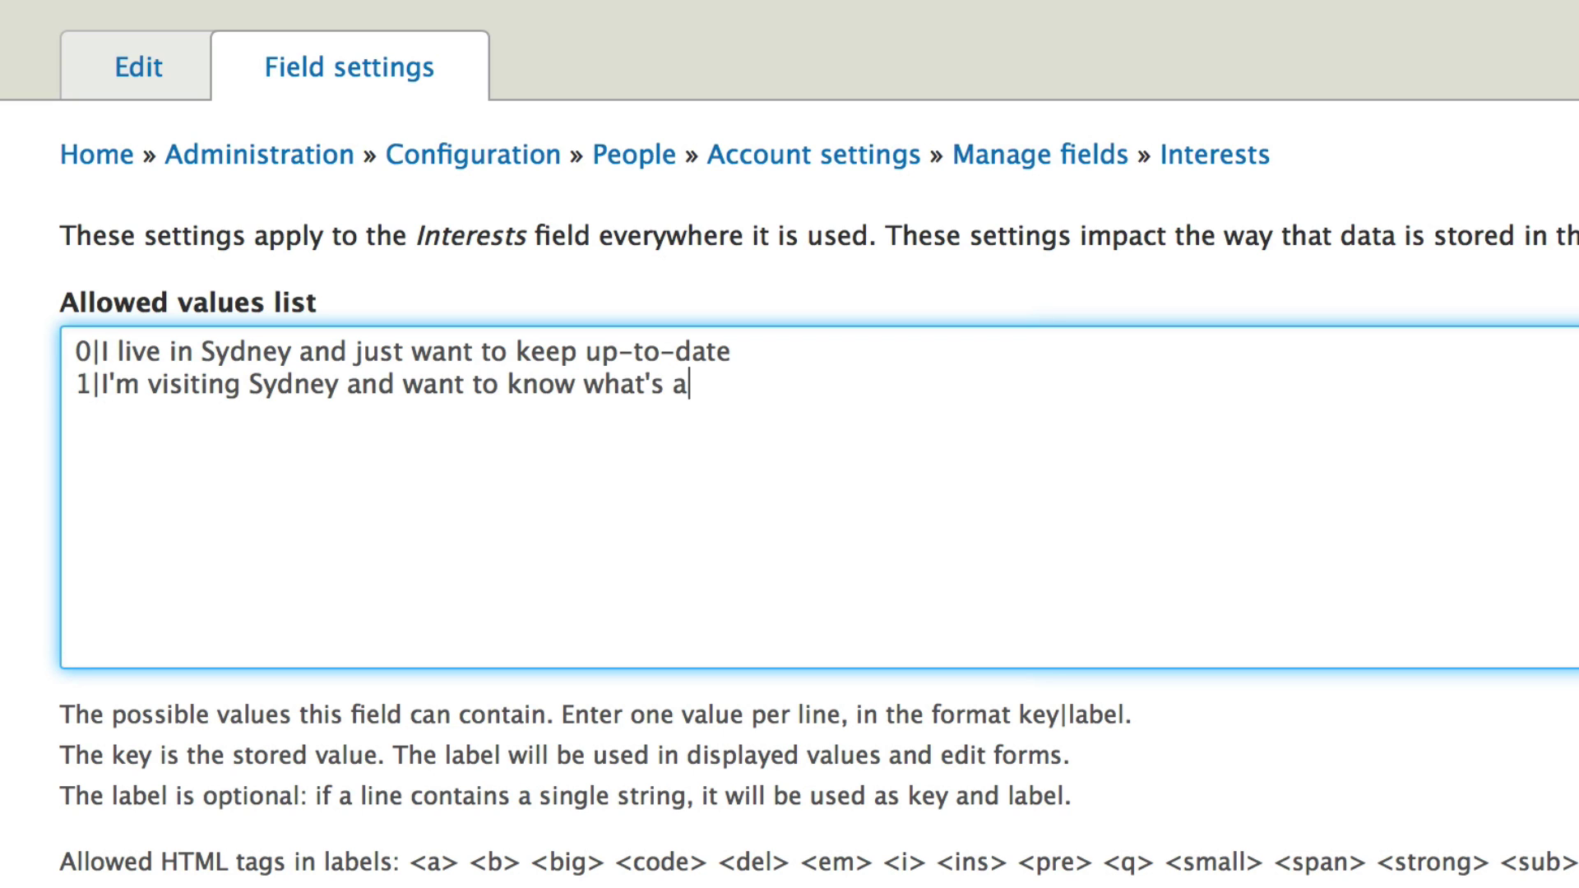
{"action": "type", "text": "round my hot"}
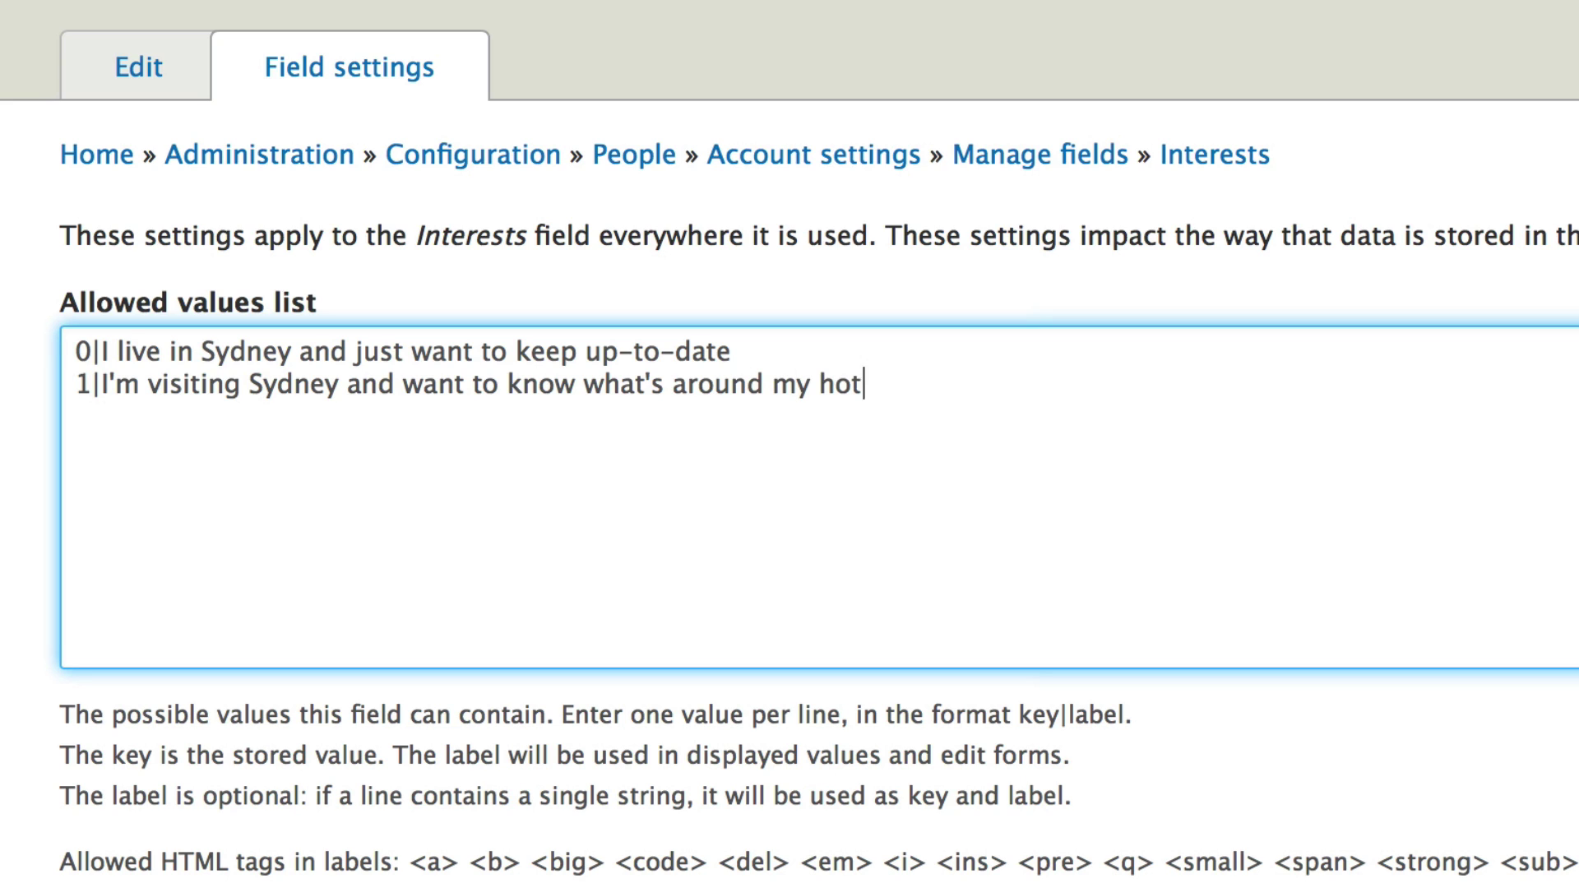
{"action": "type", "text": "el"}
{"action": "key", "text": "Return"}
{"action": "type", "text": "2|"}
{"action": "type", "text": "I "}
{"action": "type", "text": "work fo"}
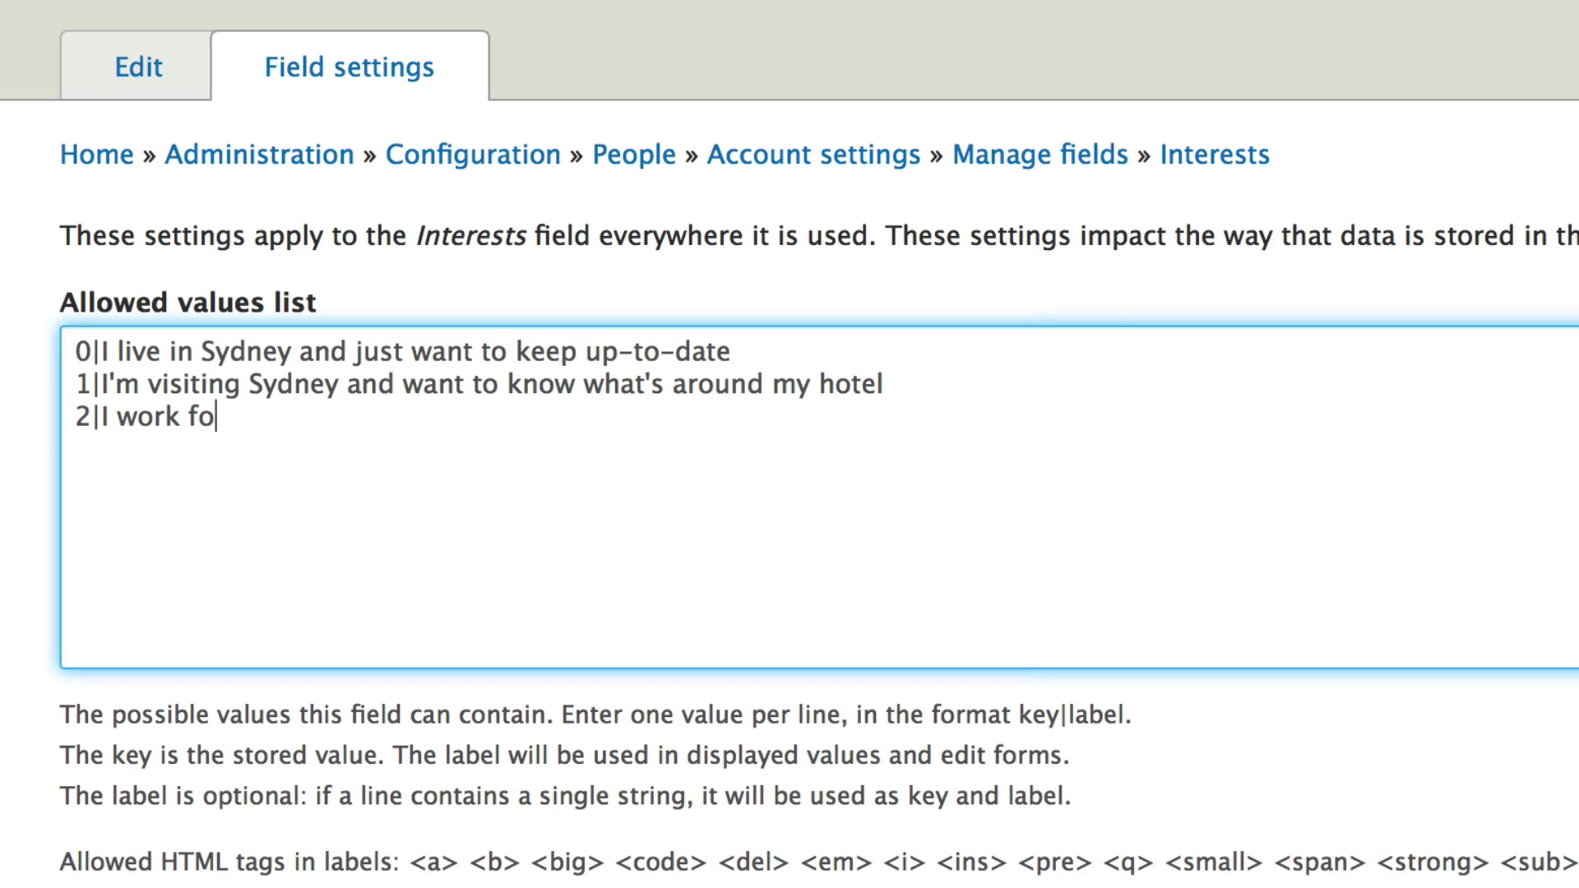
{"action": "type", "text": "r a hotel"}
{"action": "key", "text": "Return"}
{"action": "type", "text": "3"}
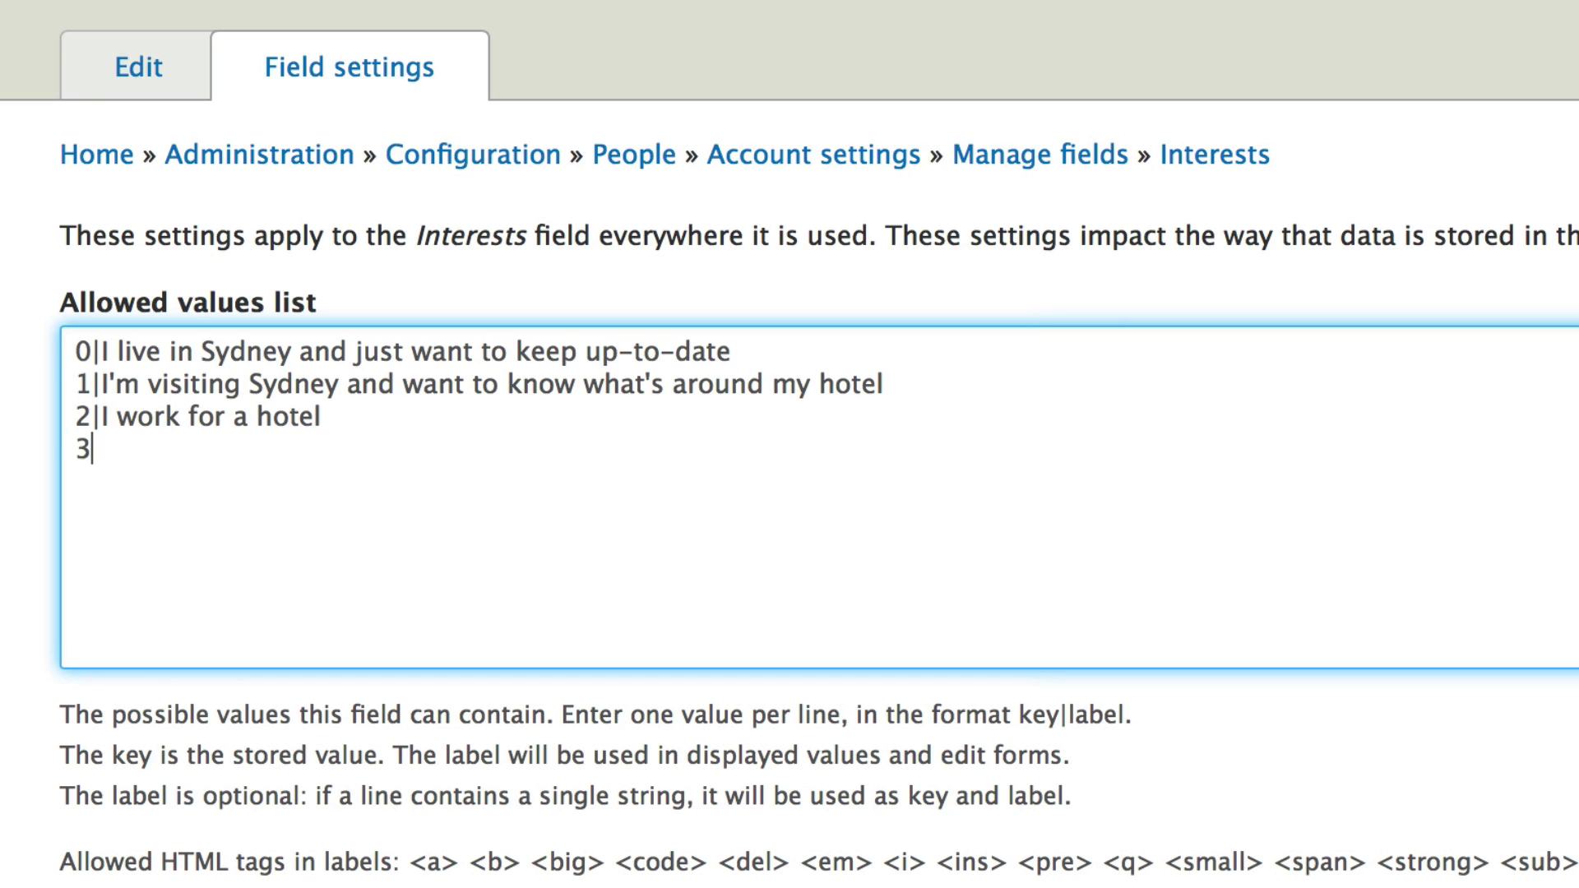
{"action": "type", "text": "|"}
{"action": "type", "text": "I work for "}
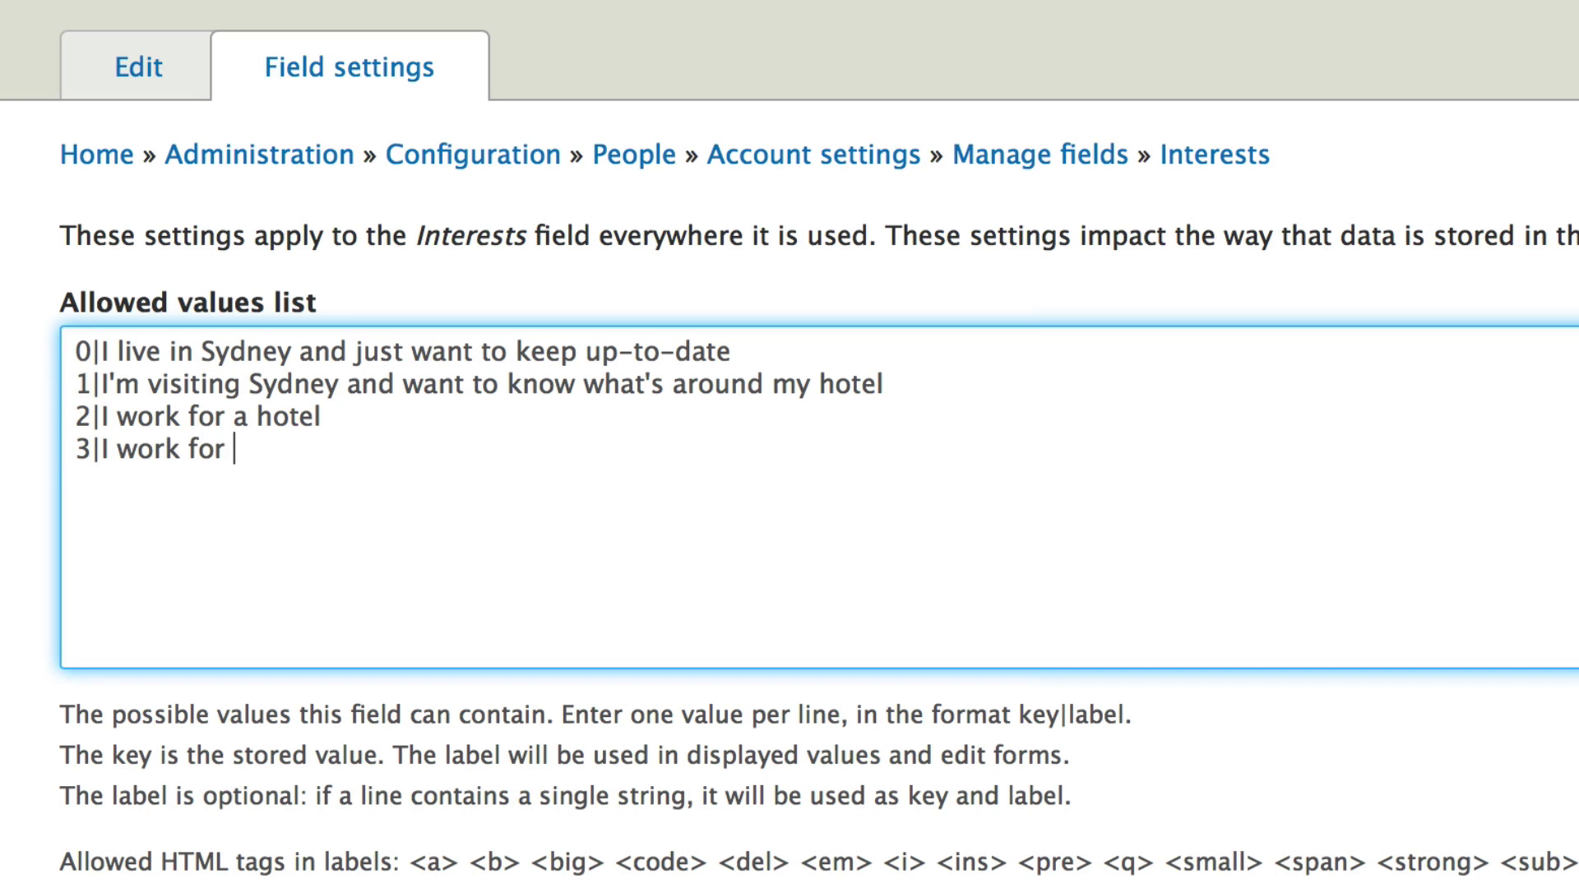
{"action": "type", "text": "a landmar"}
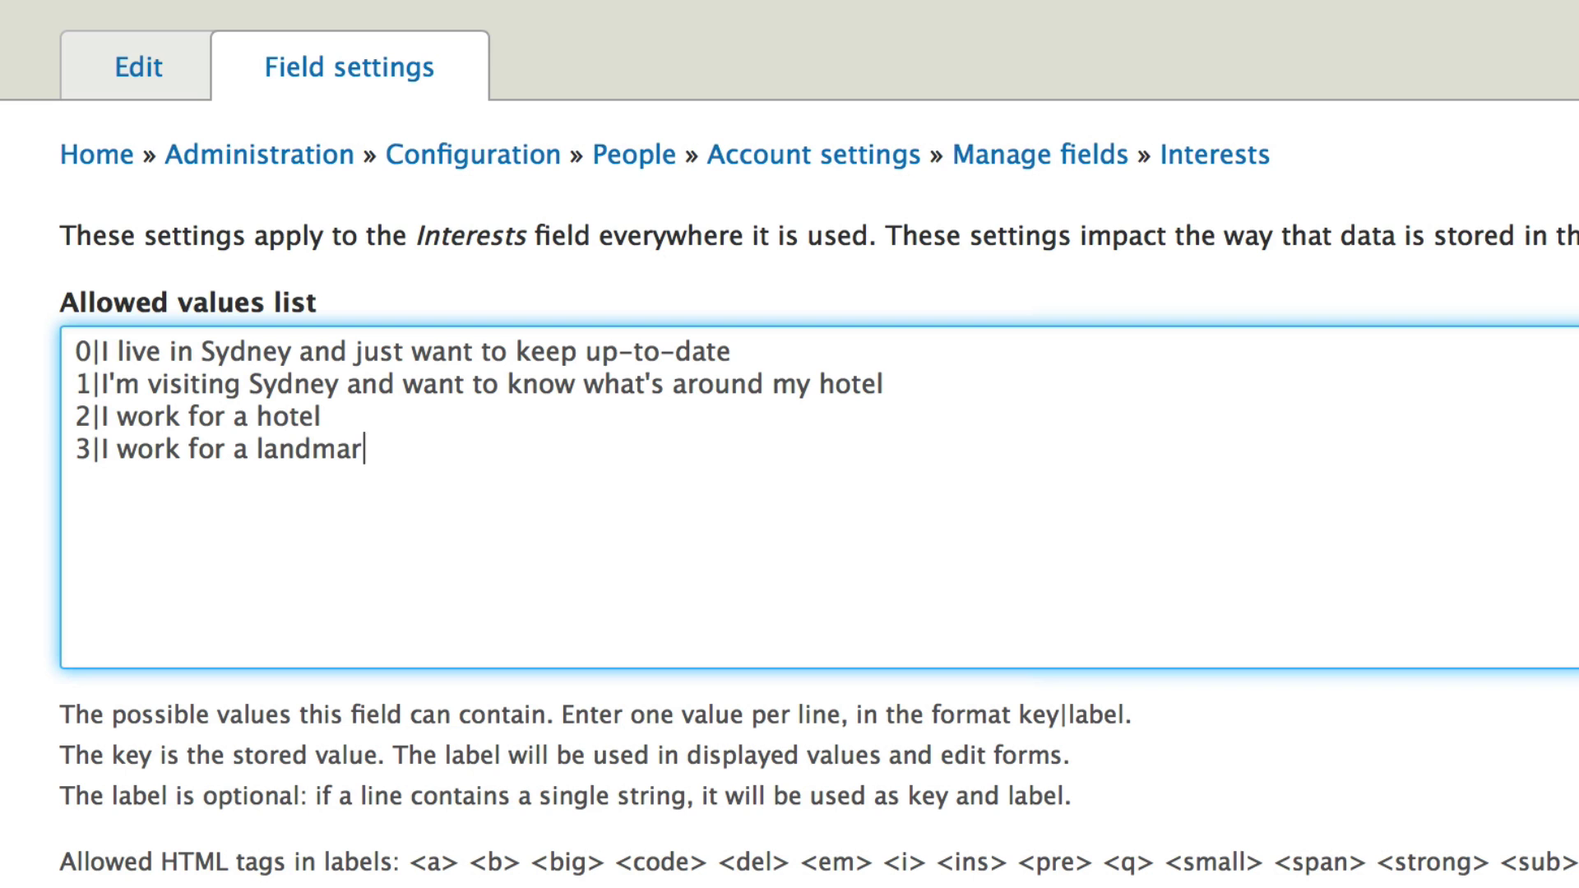
{"action": "type", "text": "k on your site"}
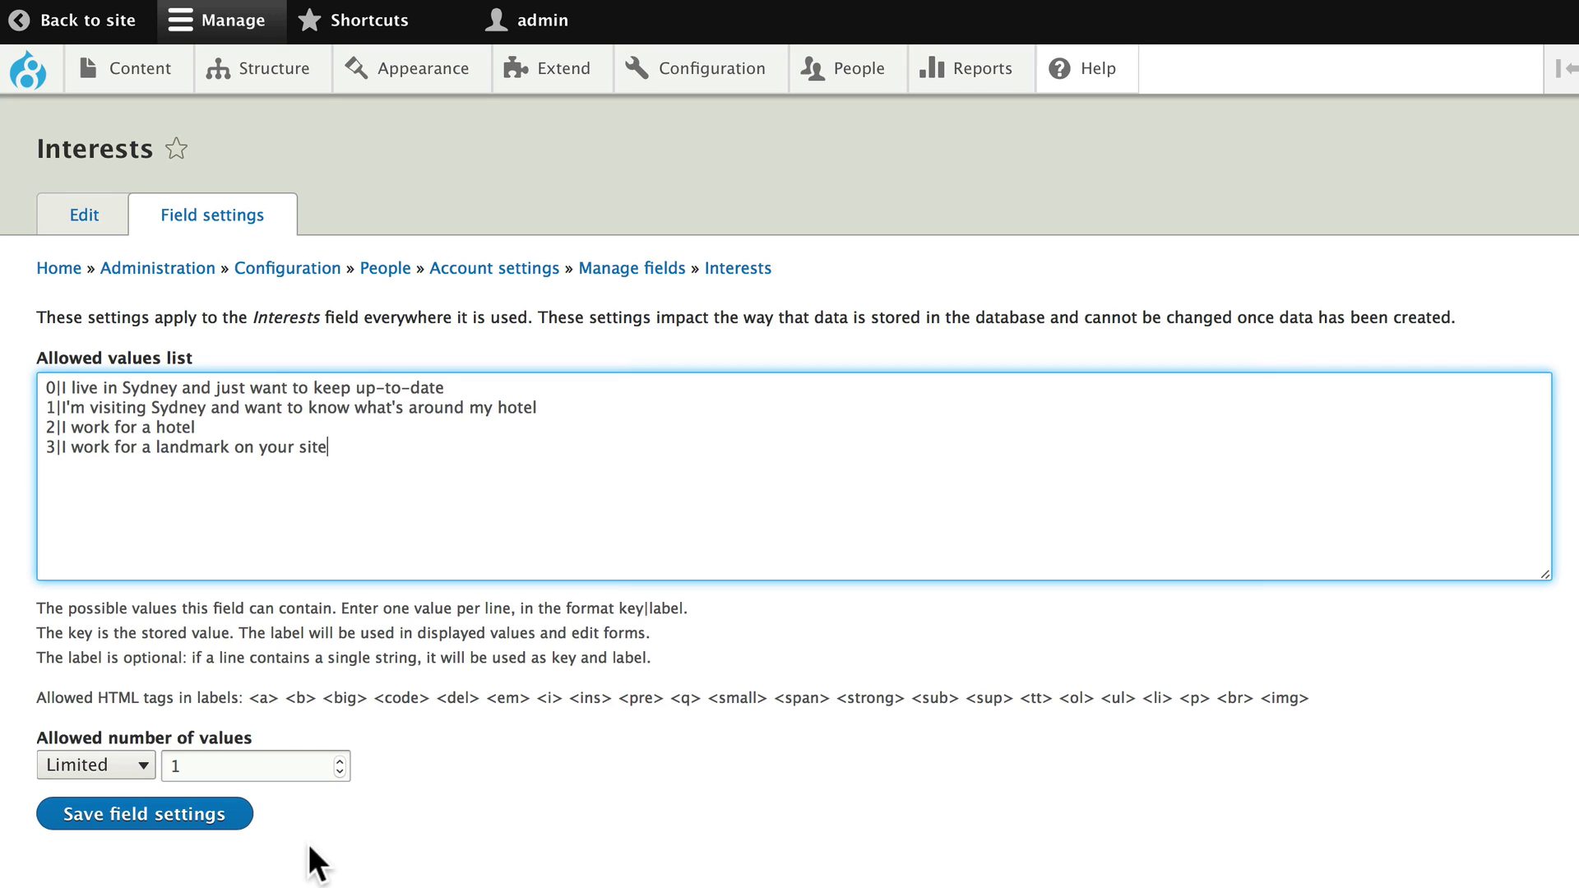
- Save the allowed values, make Interests required with no default value, and save the field settings
{"action": "left_click", "coordinate": [147, 812]}
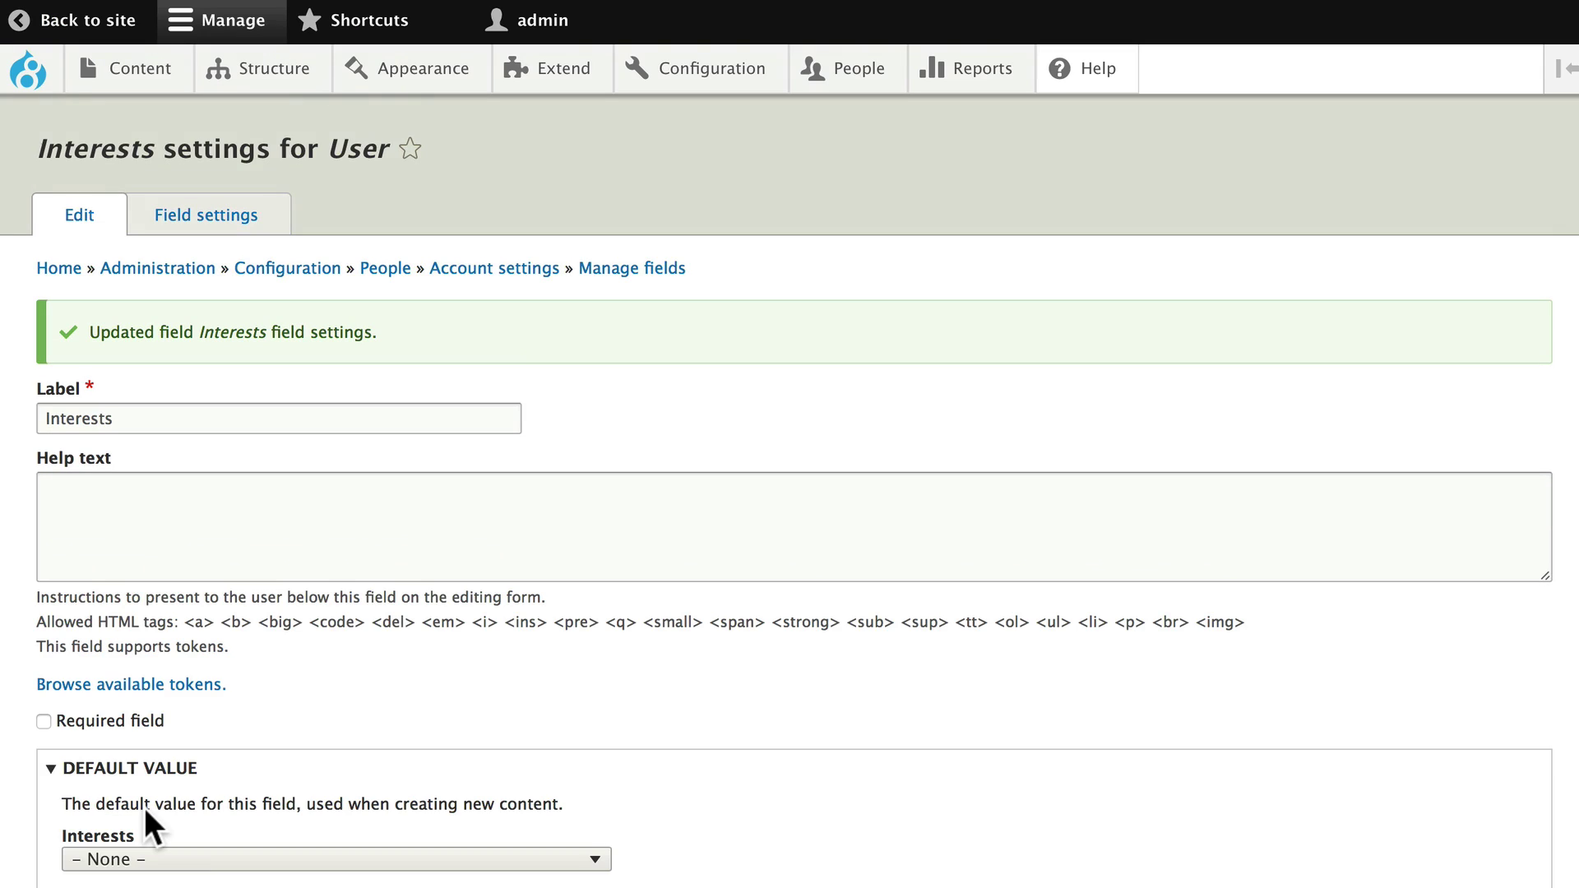
{"action": "left_click", "coordinate": [44, 720]}
{"action": "scroll", "coordinate": [715, 694], "scroll_direction": "down", "scroll_amount": 3}
{"action": "left_click", "coordinate": [309, 709]}
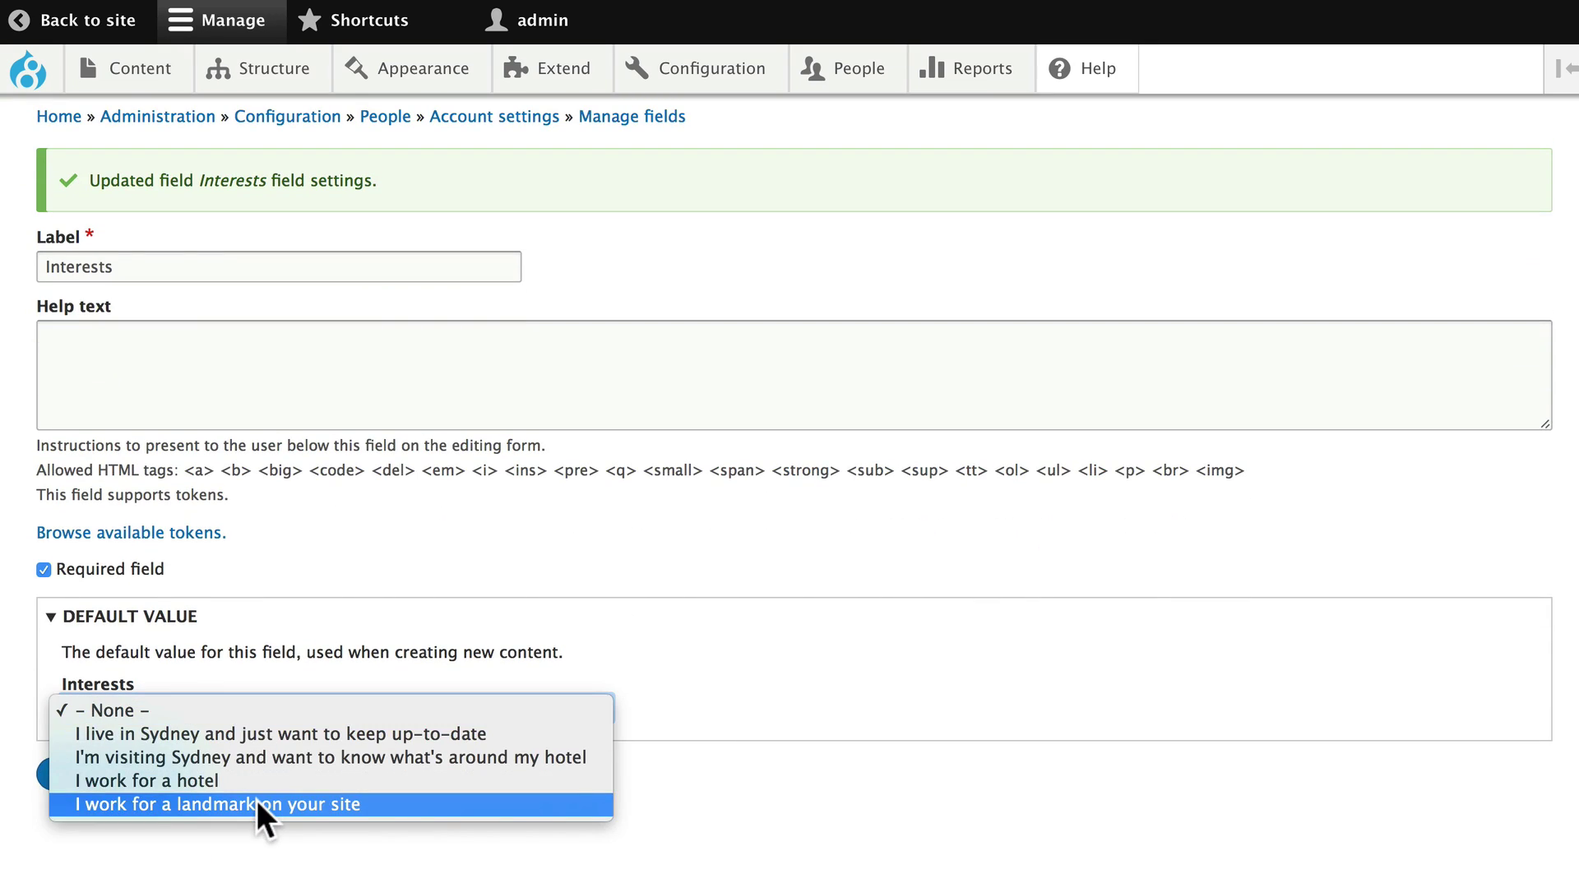
{"action": "left_click", "coordinate": [808, 685]}
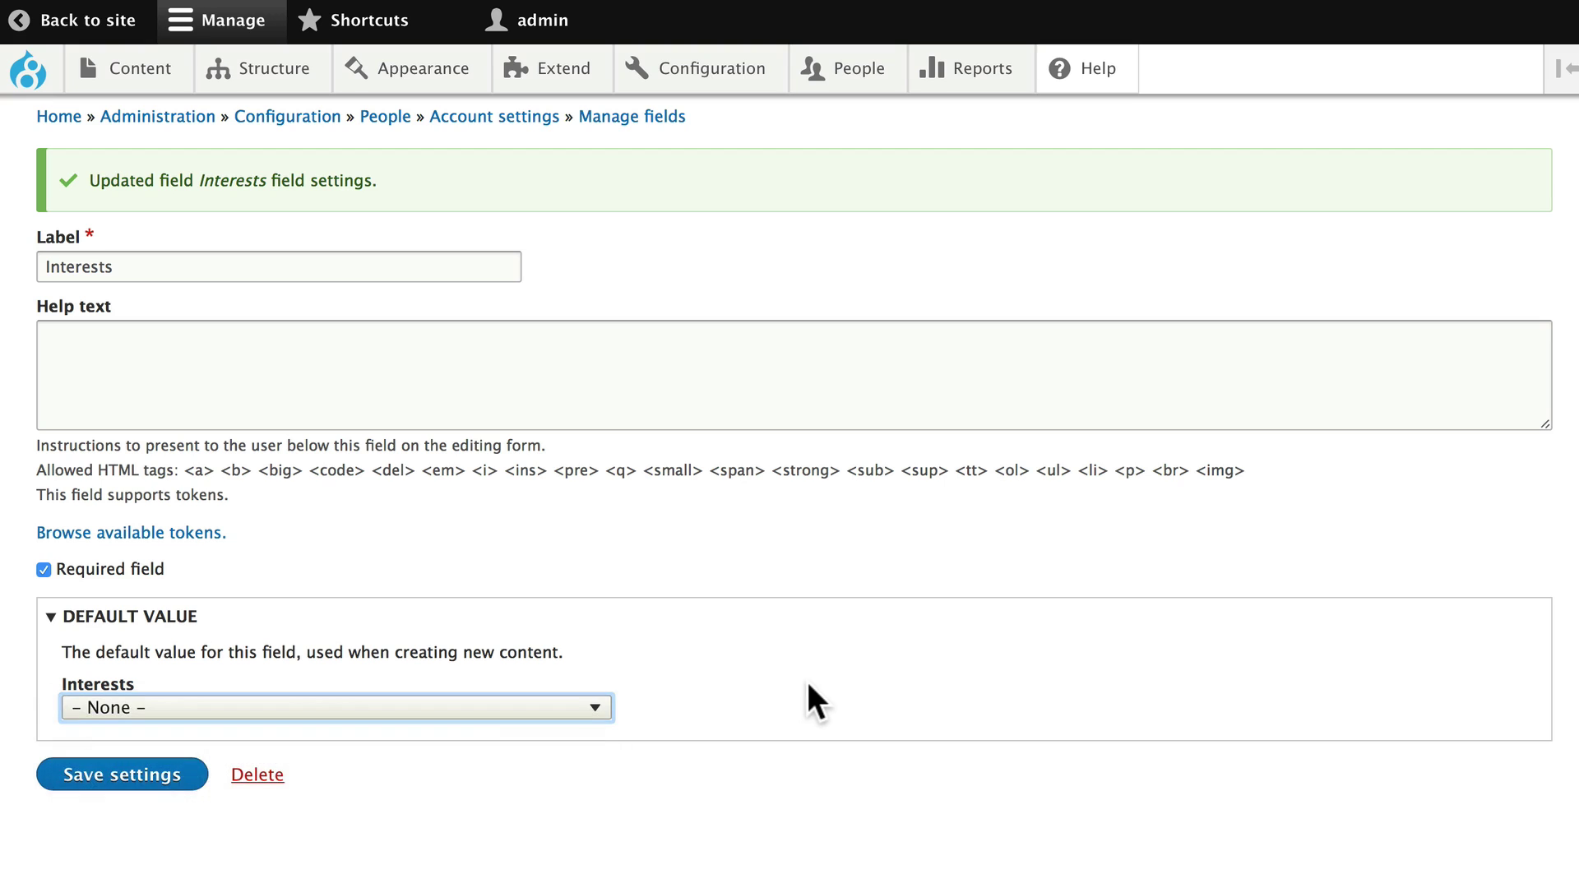
{"action": "left_click", "coordinate": [109, 768]}
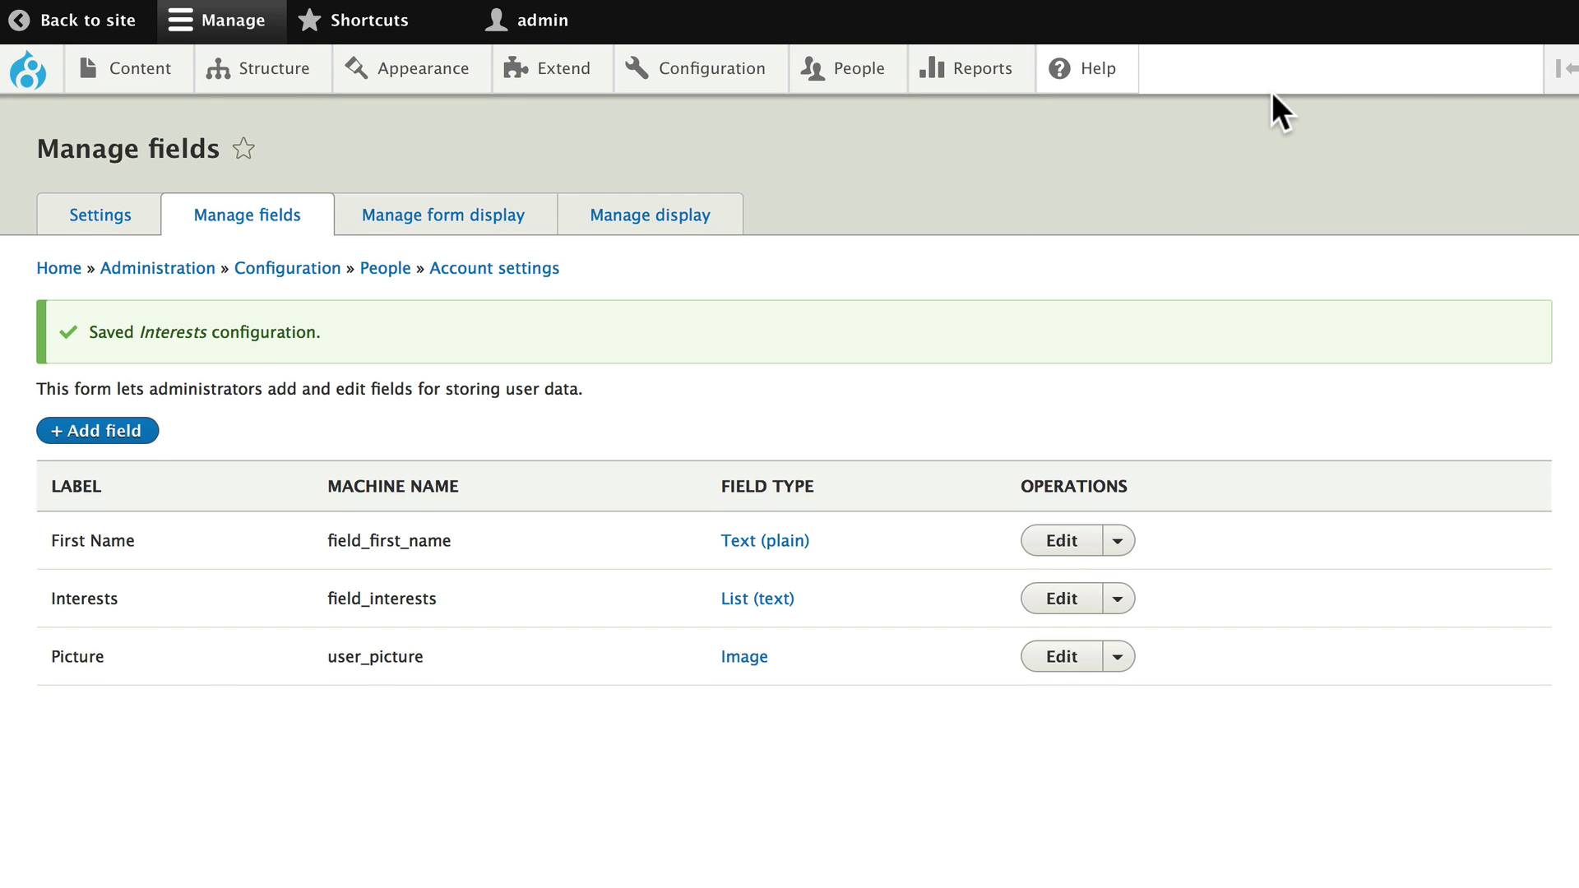
- Log out of the admin account and go to the public site's Log in page
{"action": "left_click", "coordinate": [536, 24]}
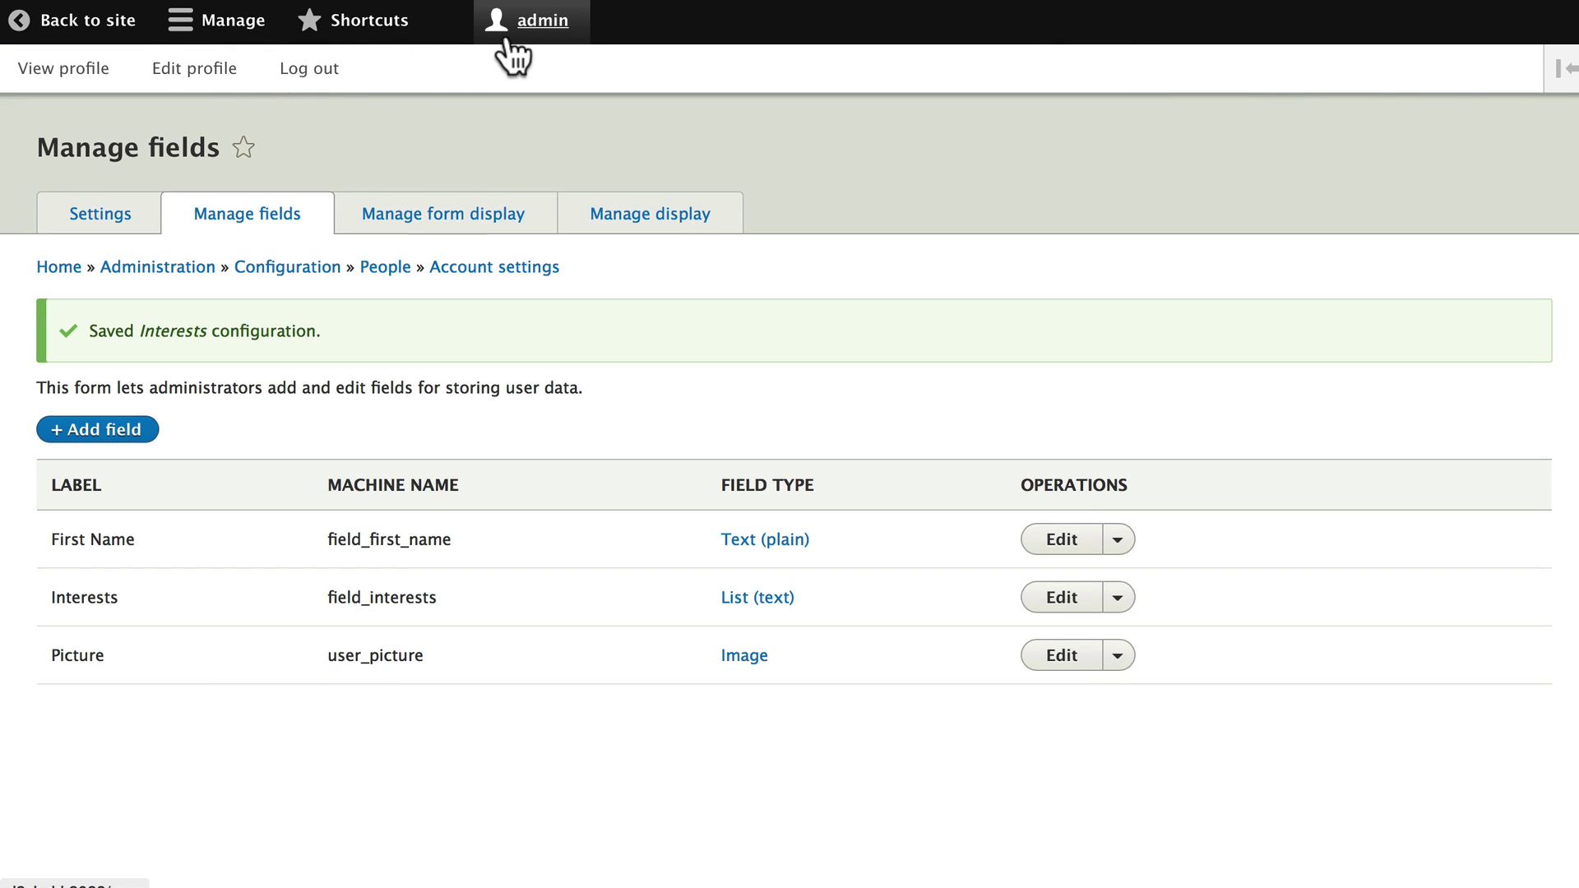
{"action": "left_click", "coordinate": [315, 69]}
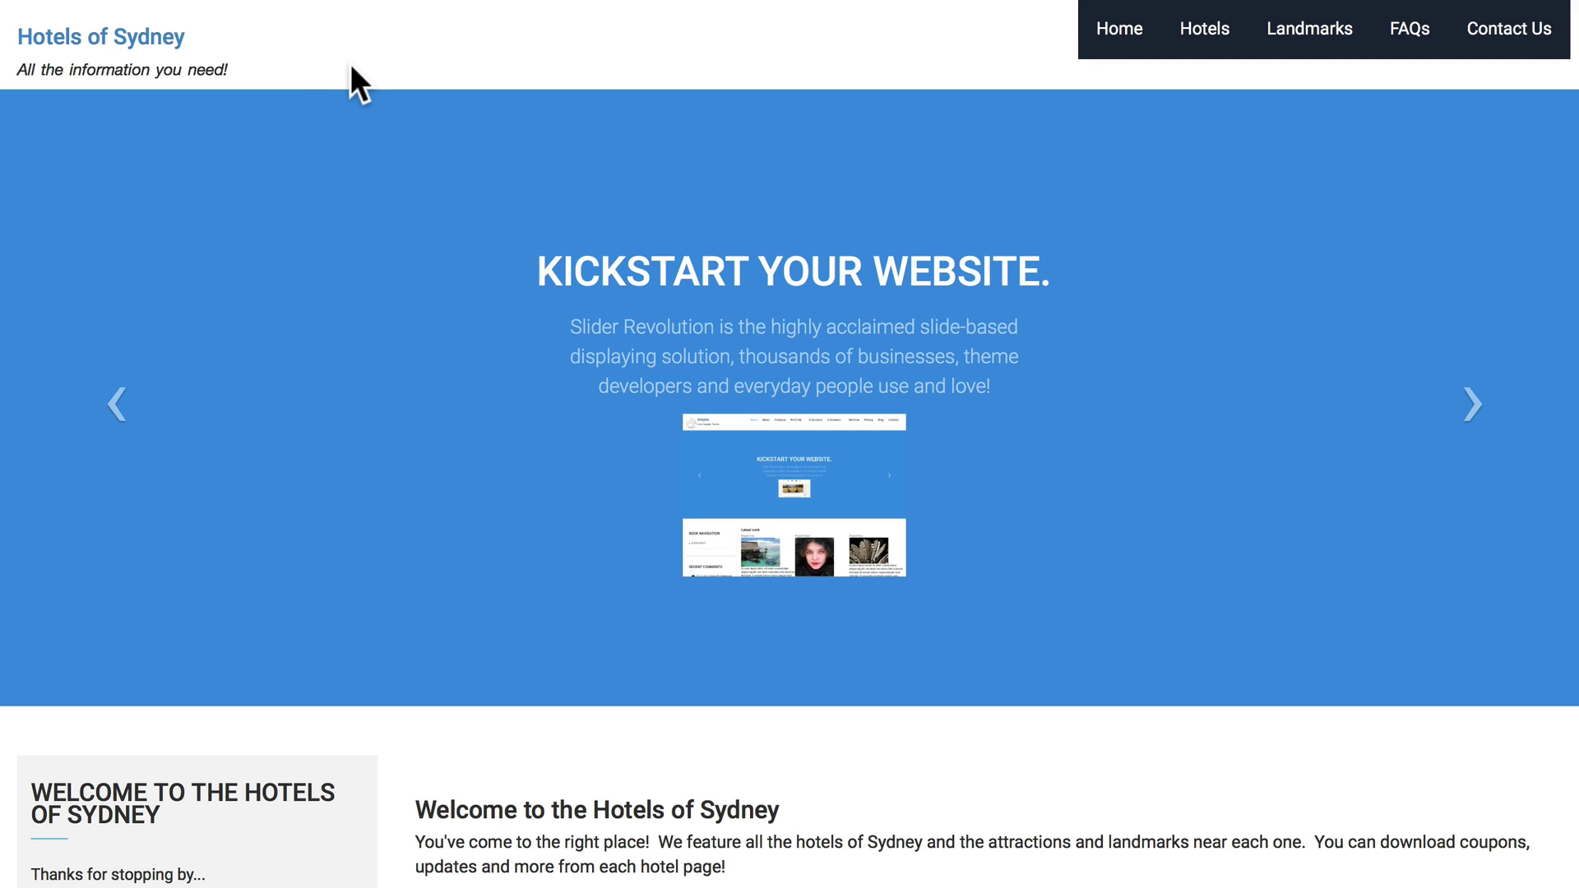
{"action": "scroll", "coordinate": [370, 105], "scroll_direction": "down", "scroll_amount": 9}
{"action": "scroll", "coordinate": [246, 222], "scroll_direction": "up", "scroll_amount": 3}
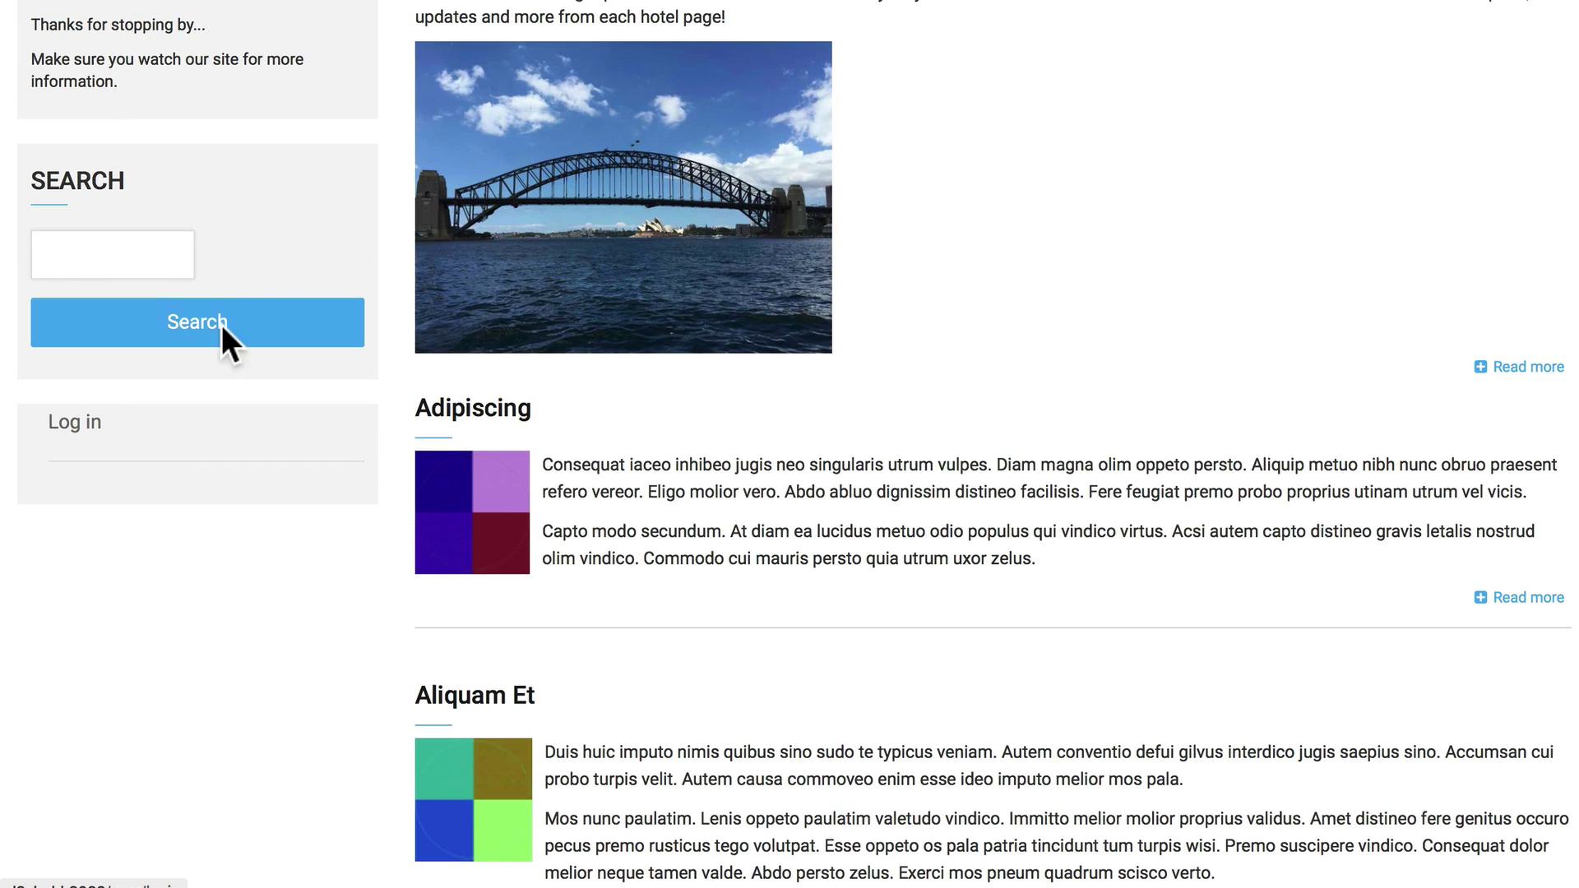
{"action": "left_click", "coordinate": [73, 419]}
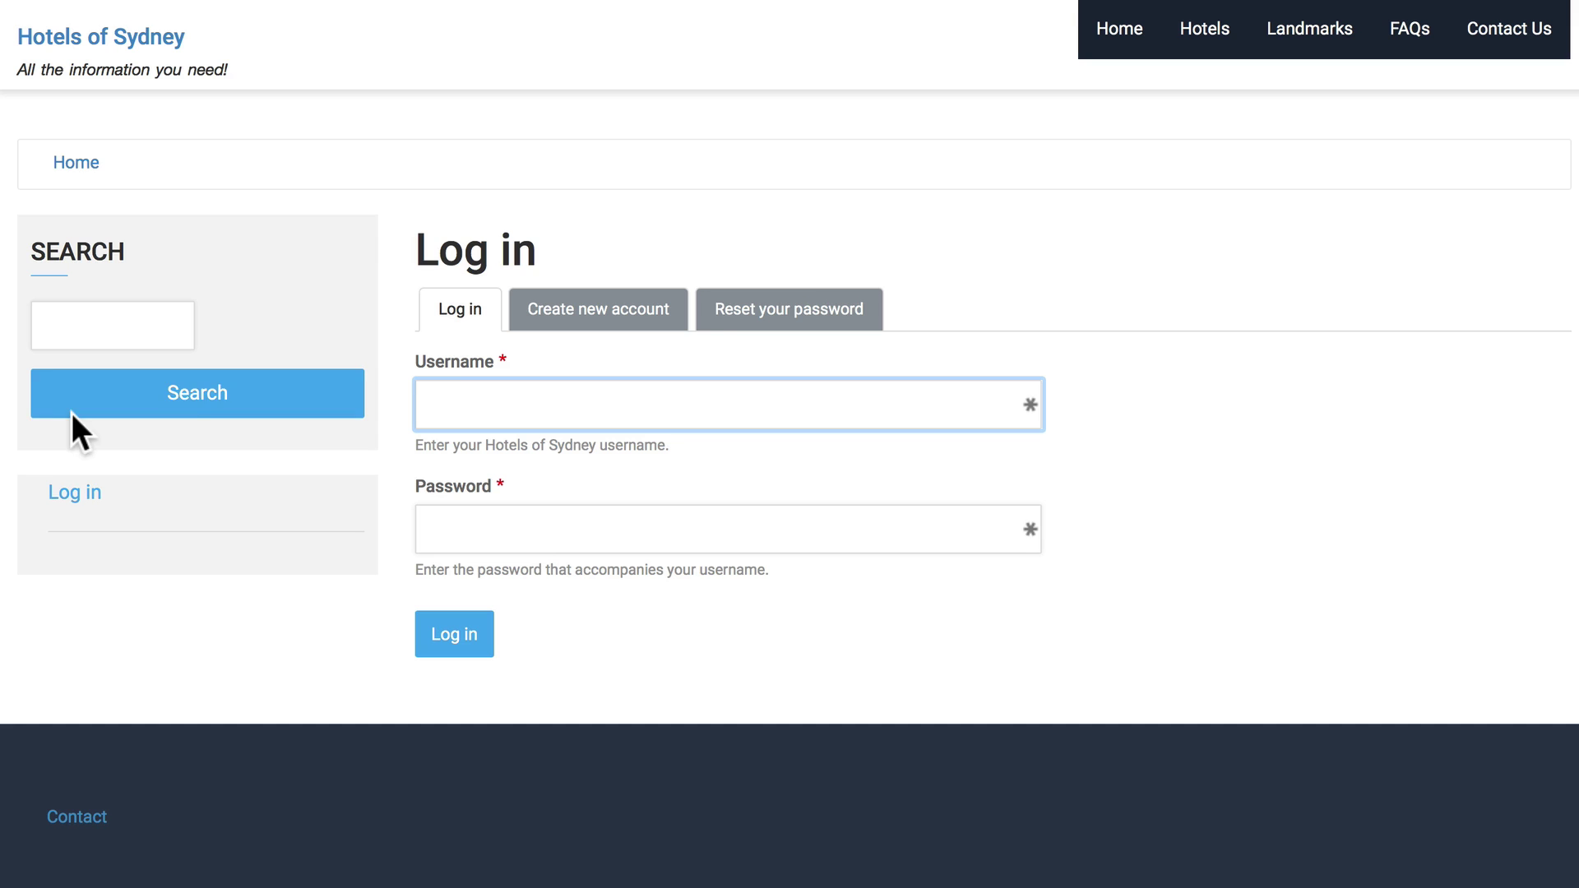
- On the Create new account form, check the required Interests dropdown offers its four choices
{"action": "left_click", "coordinate": [602, 308]}
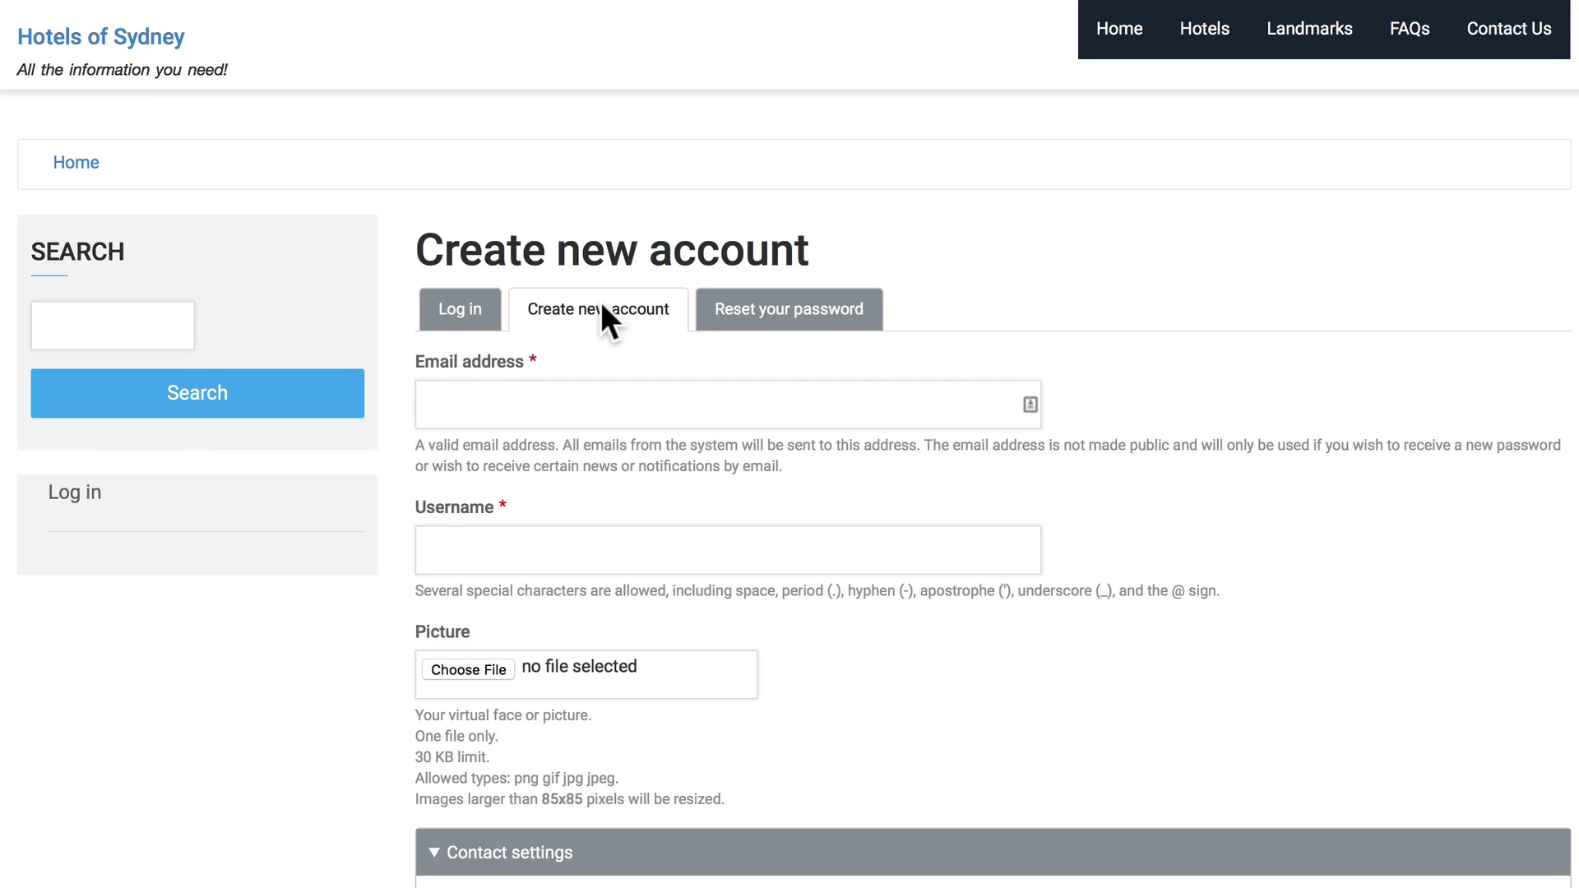
{"action": "scroll", "coordinate": [1145, 389], "scroll_direction": "down", "scroll_amount": 4}
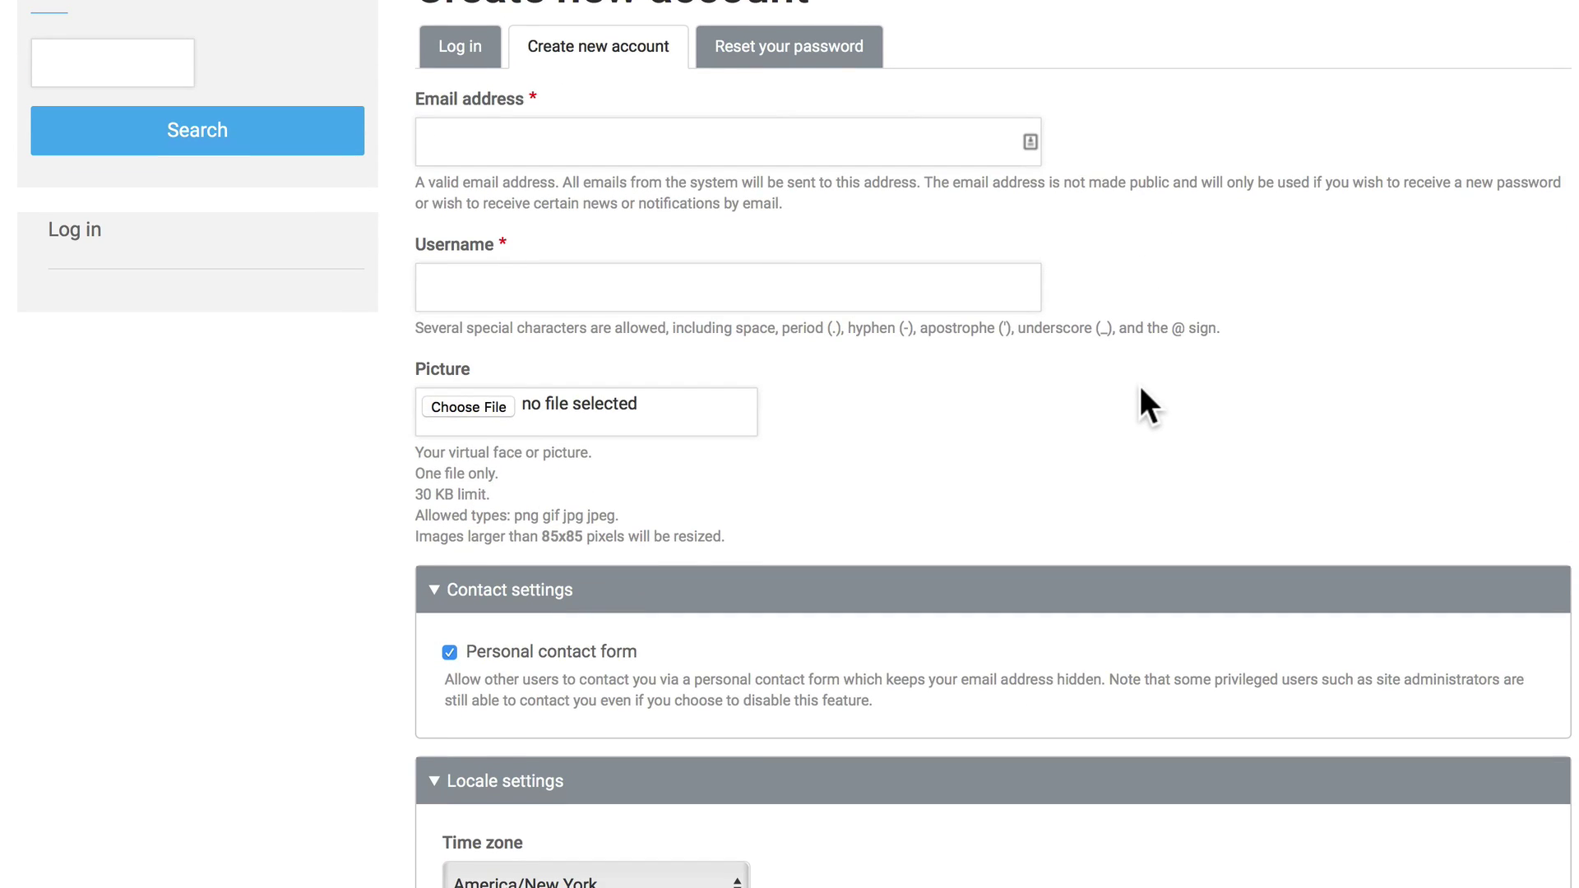
{"action": "scroll", "coordinate": [1142, 390], "scroll_direction": "up", "scroll_amount": 2}
{"action": "scroll", "coordinate": [1142, 390], "scroll_direction": "down", "scroll_amount": 2}
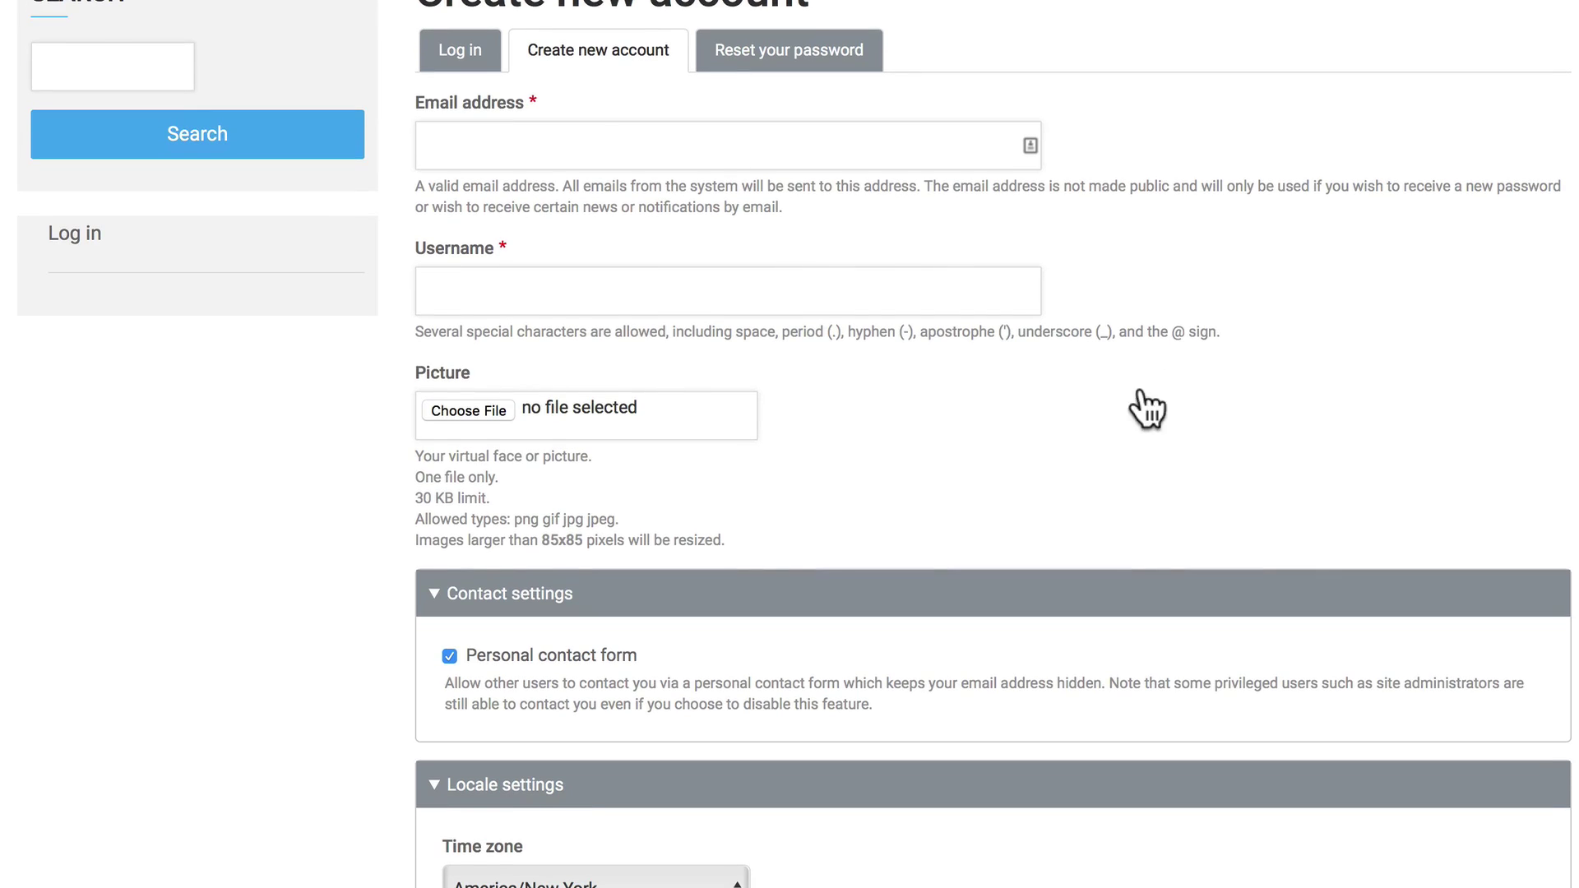
{"action": "scroll", "coordinate": [1141, 388], "scroll_direction": "down", "scroll_amount": 1}
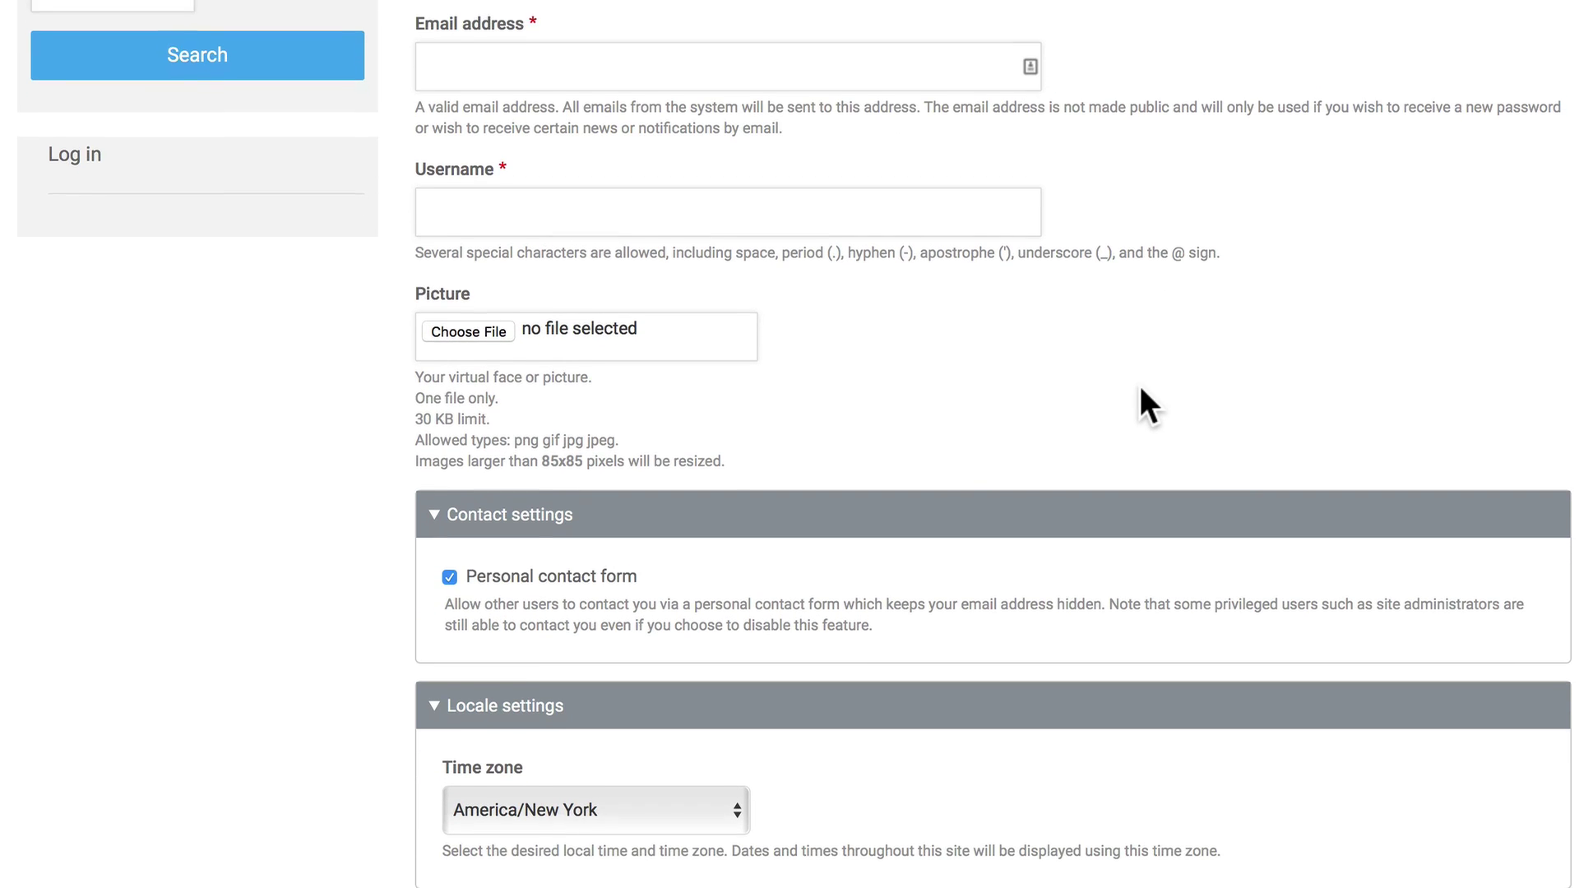
{"action": "scroll", "coordinate": [1142, 388], "scroll_direction": "down", "scroll_amount": 3}
{"action": "scroll", "coordinate": [1140, 386], "scroll_direction": "down", "scroll_amount": 2}
{"action": "scroll", "coordinate": [1141, 387], "scroll_direction": "down", "scroll_amount": 2}
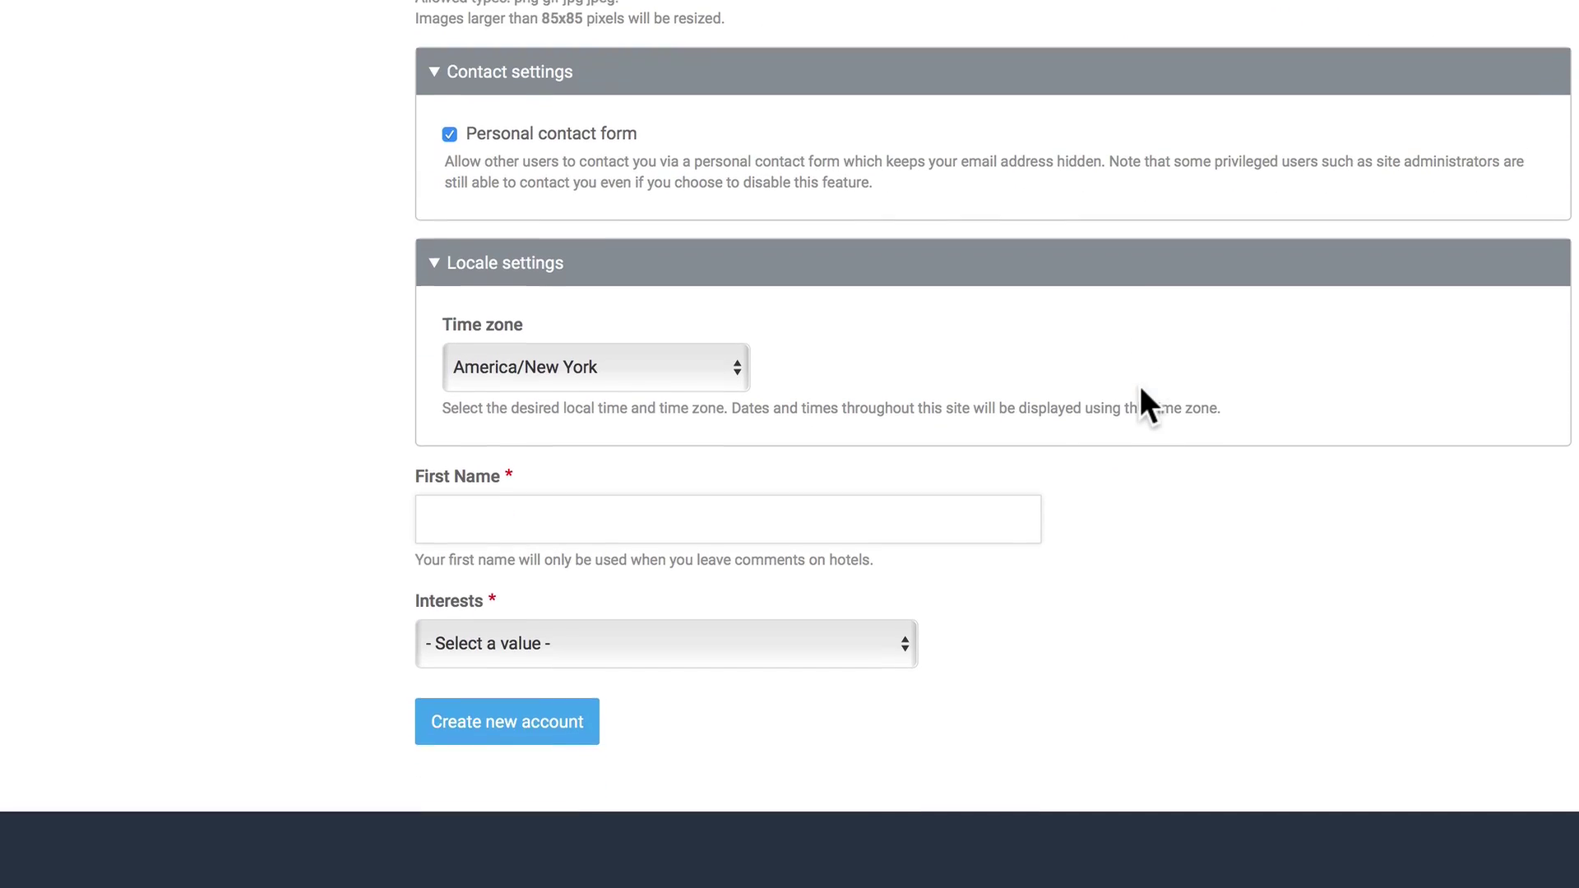
{"action": "scroll", "coordinate": [1140, 386], "scroll_direction": "down", "scroll_amount": 2}
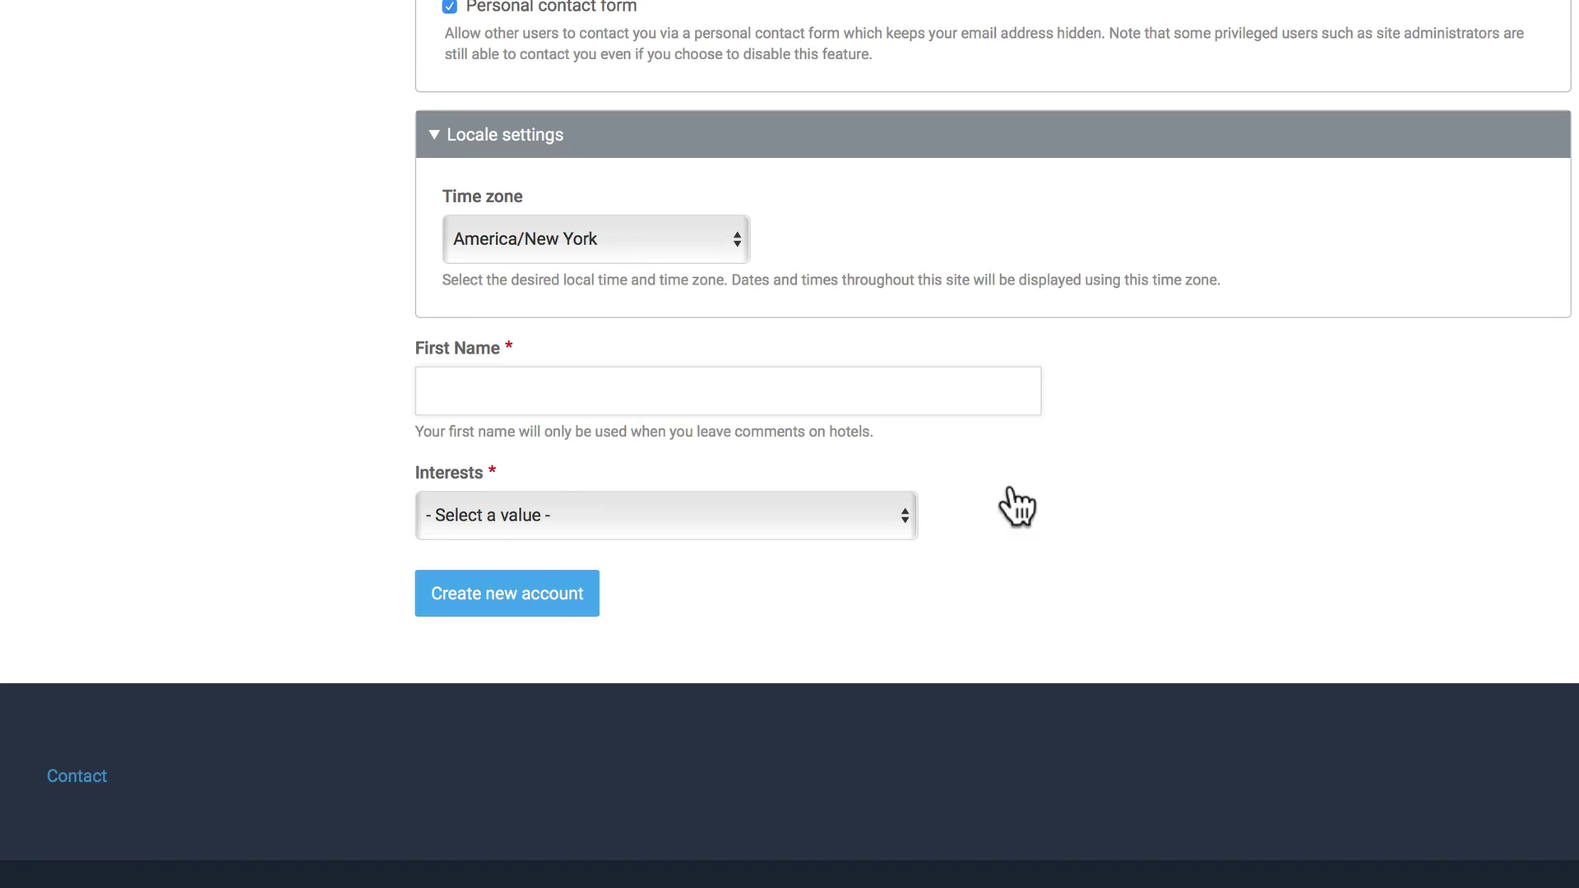
{"action": "left_click", "coordinate": [532, 514]}
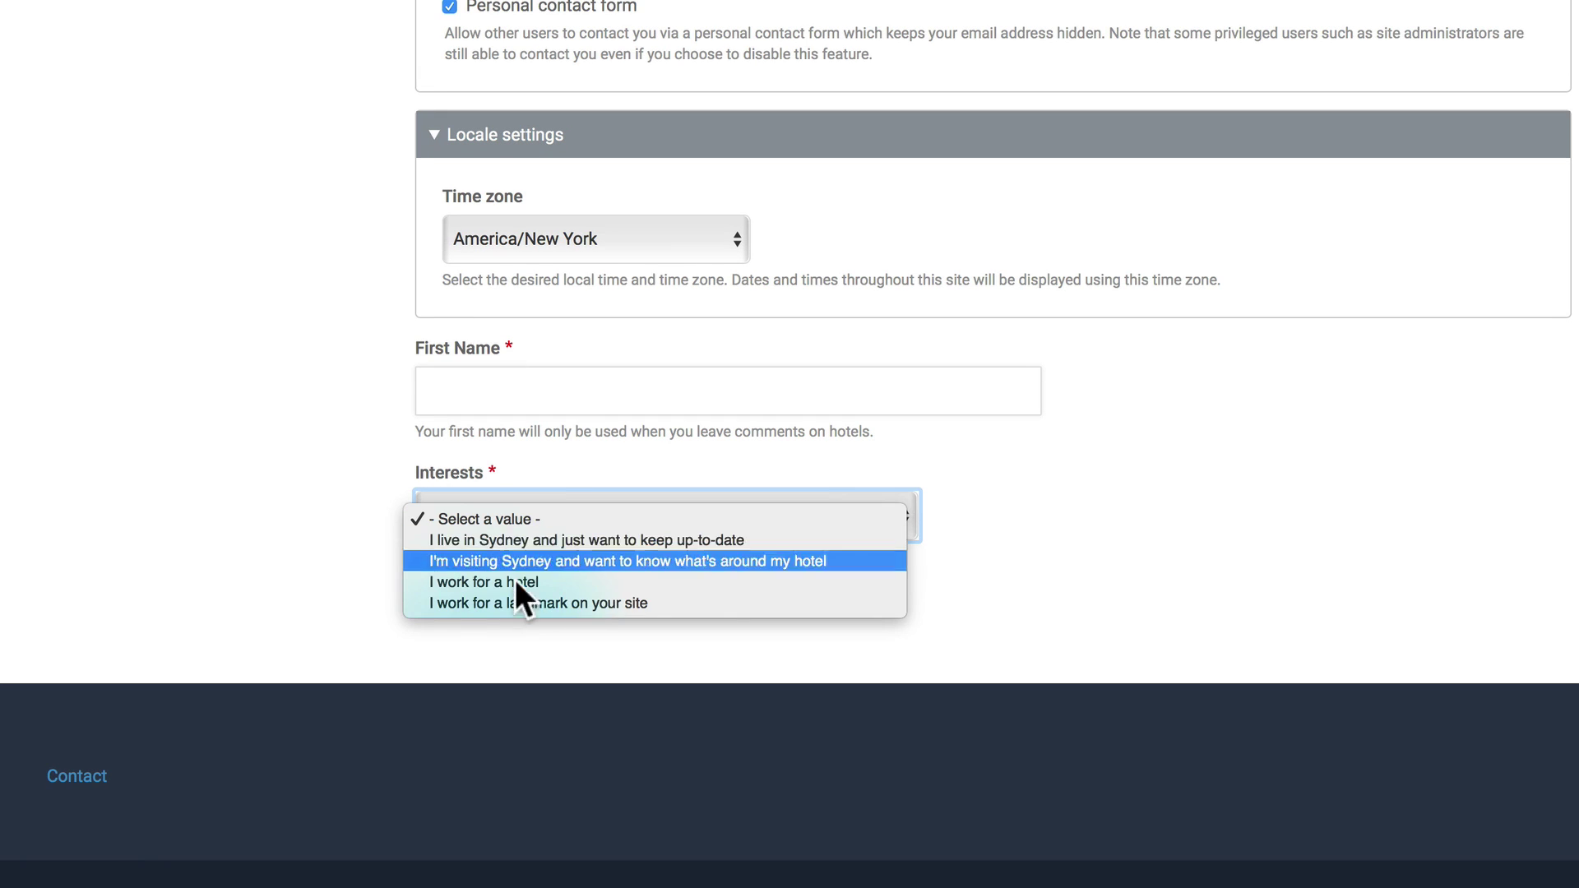
{"action": "left_click", "coordinate": [293, 526]}
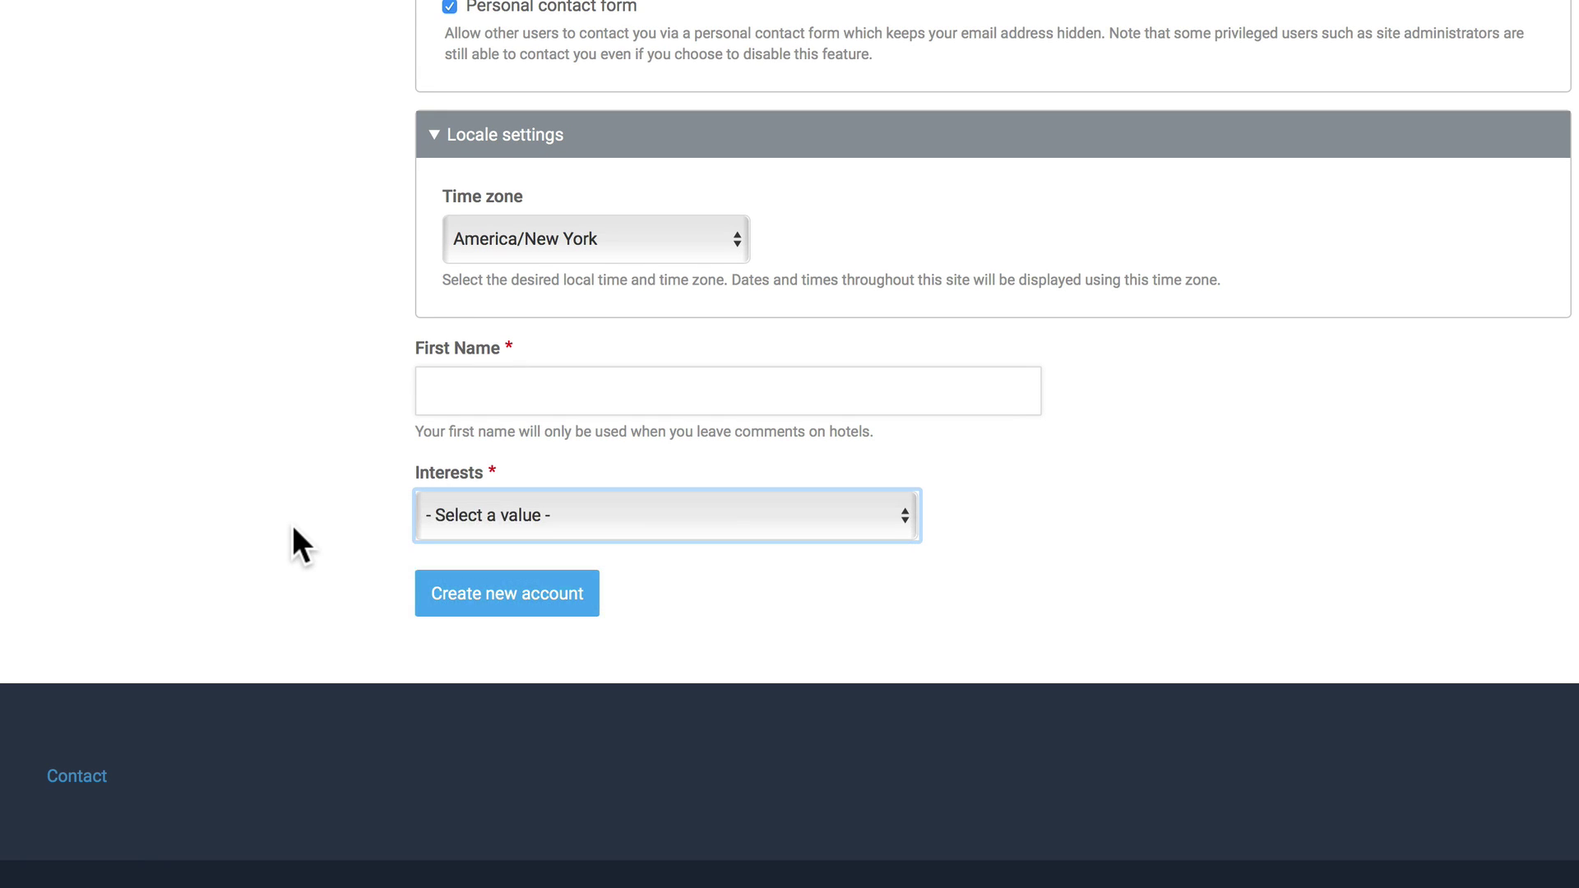